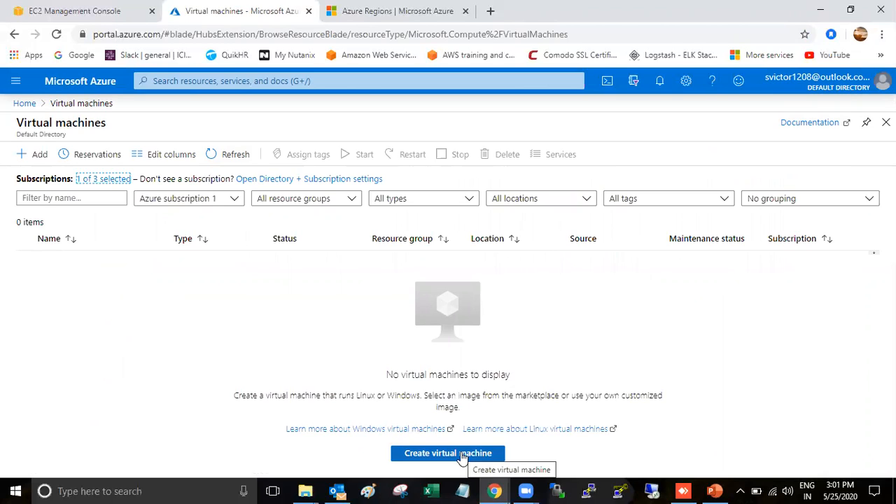
# Start a new virtual machine in the TestGroup resource group
pyautogui.click(476, 455)
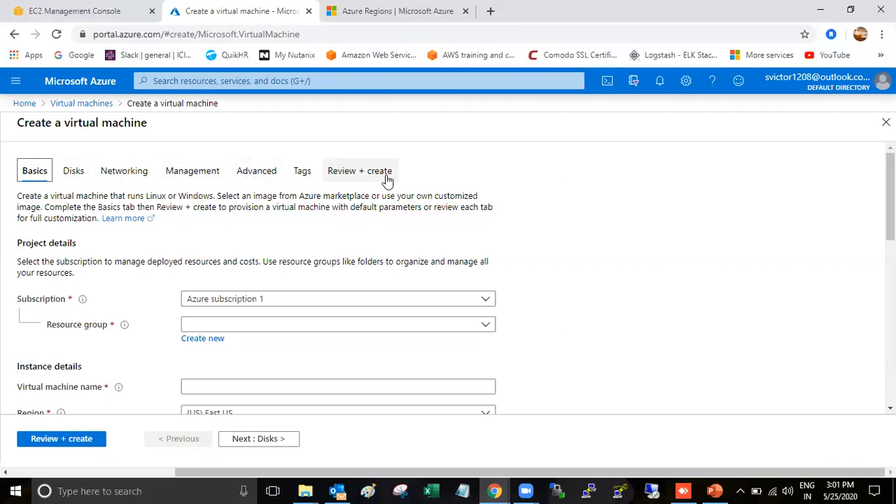
pyautogui.scroll(-1, 135, 262)
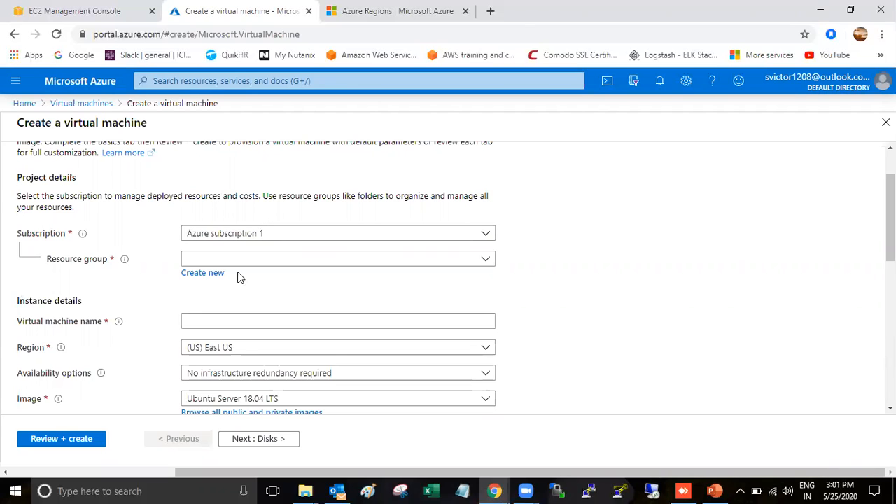
pyautogui.click(333, 260)
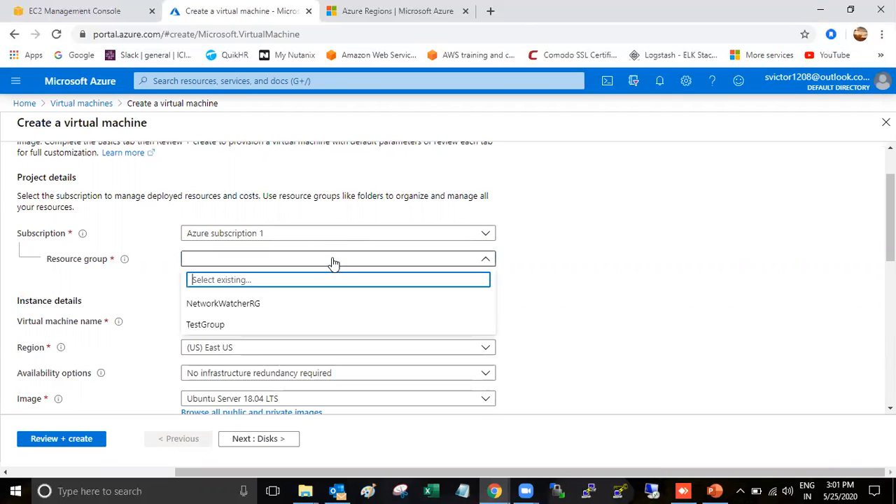
pyautogui.click(217, 328)
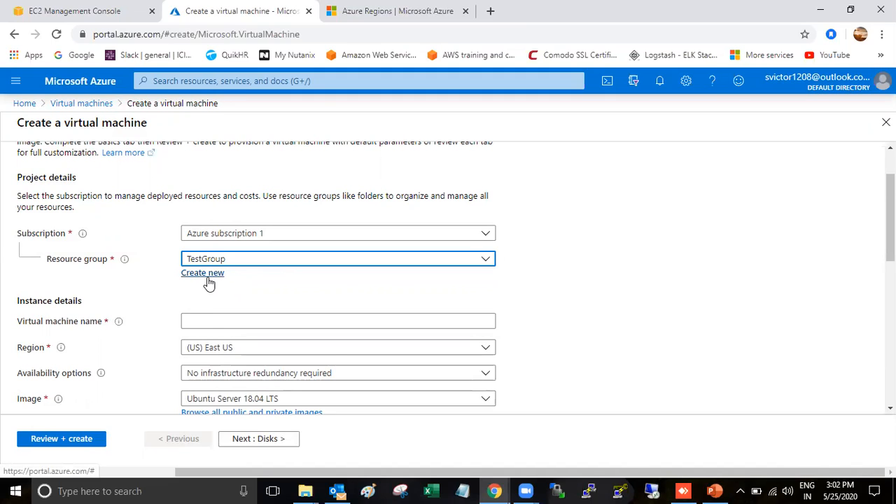
# Name the virtual machine TestVM and look up the Azure regions map
pyautogui.scroll(-1, 208, 283)
pyautogui.click(210, 253)
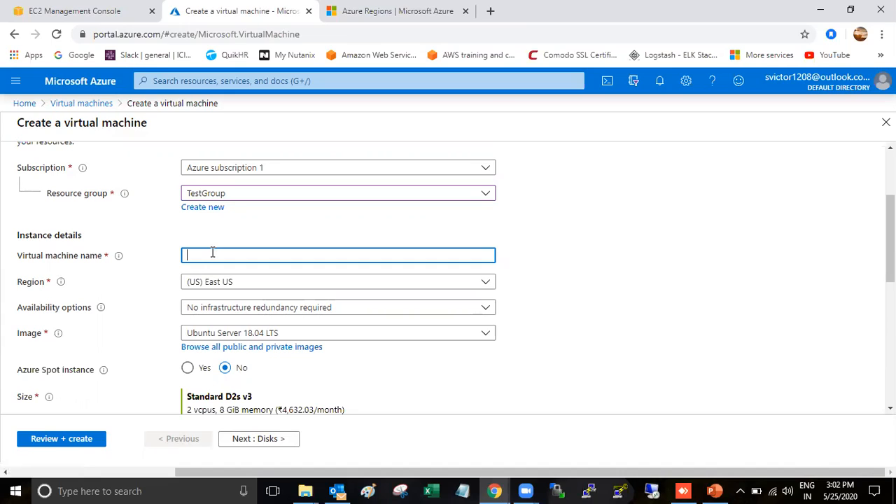
pyautogui.write('TestVM')
pyautogui.scroll(-1, 172, 324)
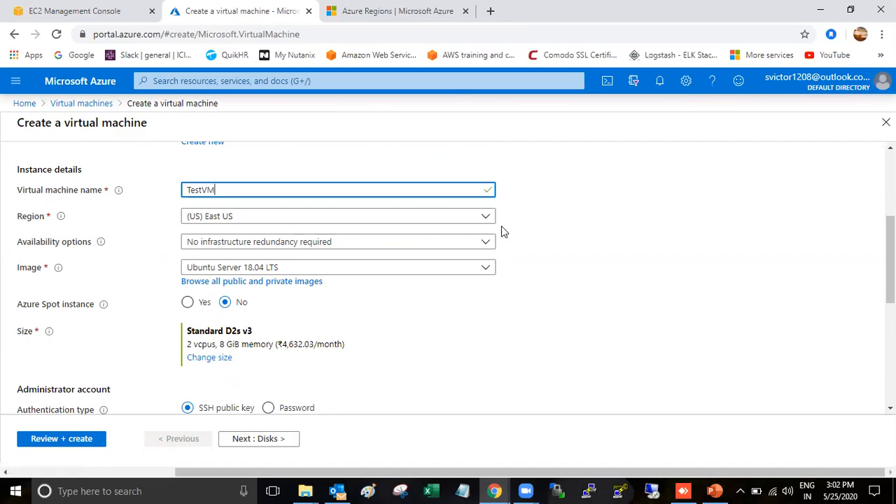
pyautogui.click(365, 9)
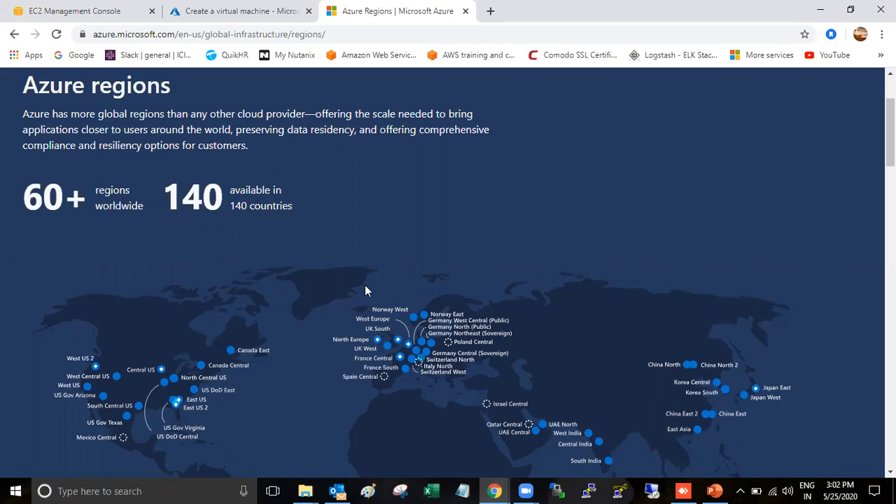
# Scroll down to the Azure regions world map, then return to the VM form
pyautogui.scroll(-2, 365, 291)
pyautogui.scroll(-1, 365, 291)
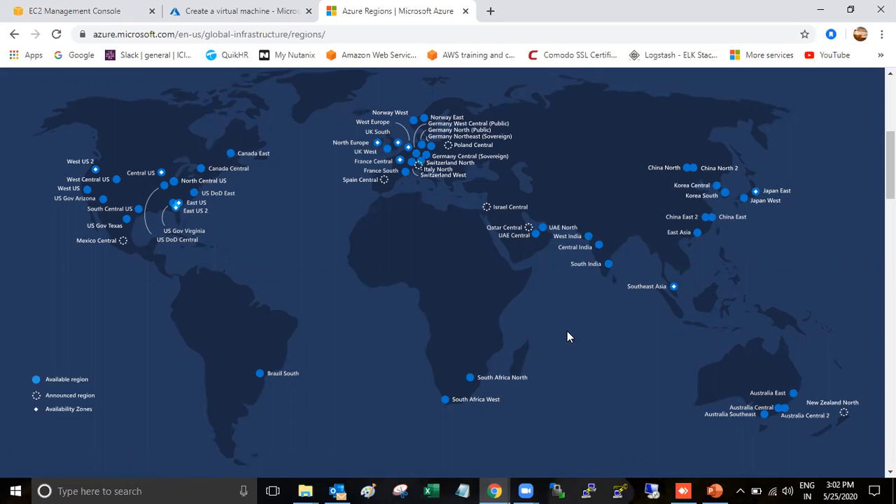
pyautogui.click(215, 10)
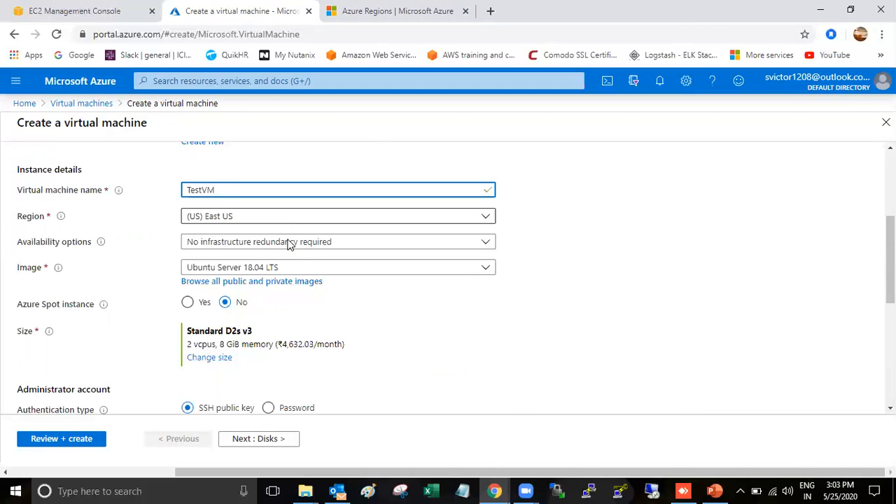
# Set availability options to Availability zone, zone 1
pyautogui.click(359, 246)
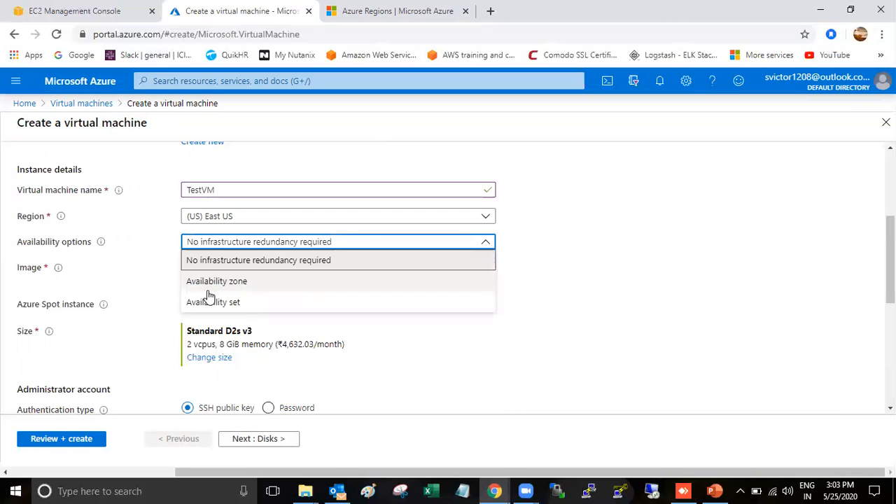
pyautogui.click(242, 282)
pyautogui.click(246, 276)
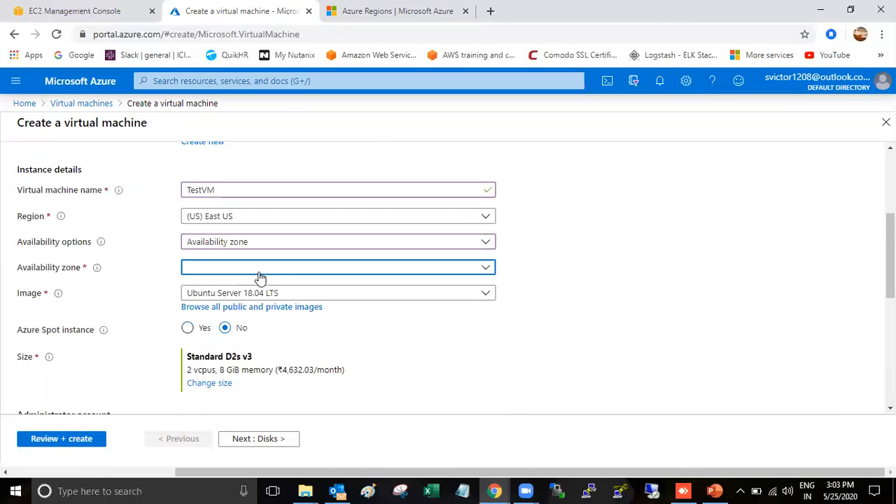
pyautogui.click(214, 292)
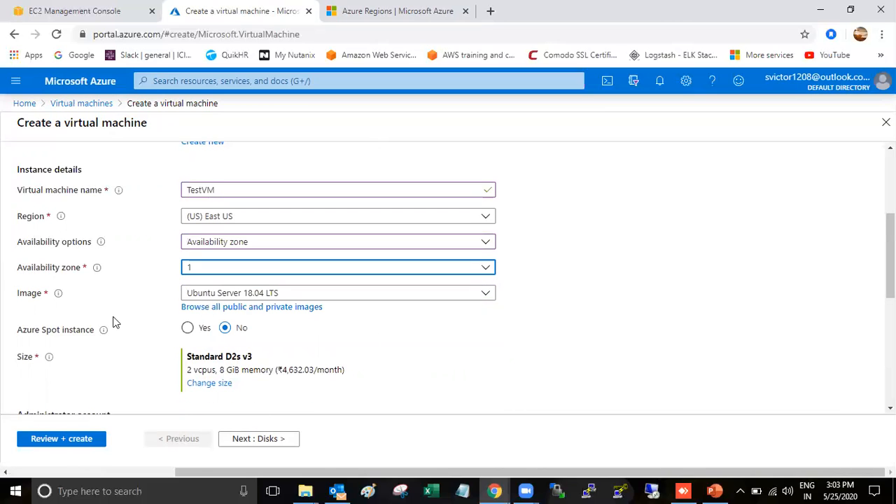
pyautogui.scroll(-1, 135, 304)
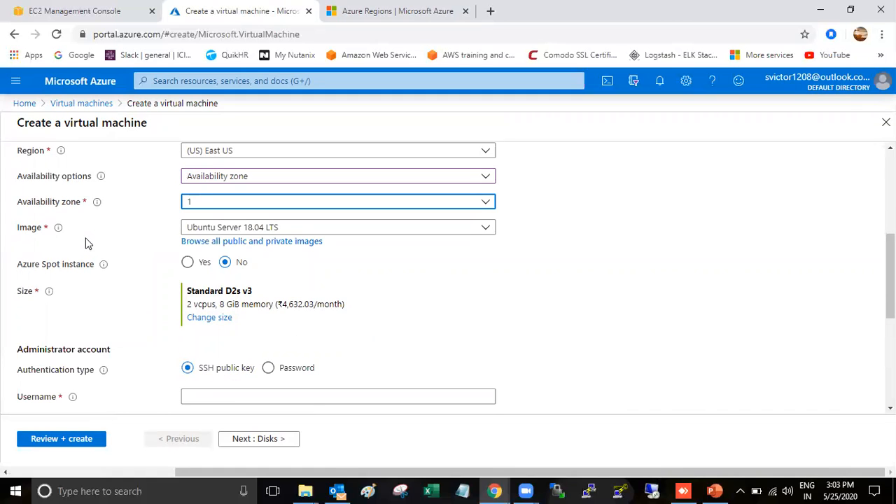
# Choose the Windows Server 2012 R2 Datacenter image for TestVM
pyautogui.click(484, 229)
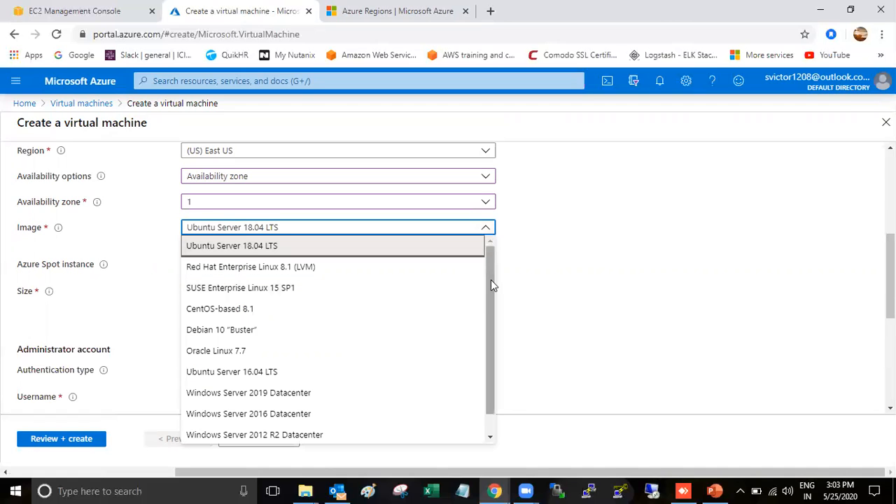
pyautogui.scroll(-1, 491, 279)
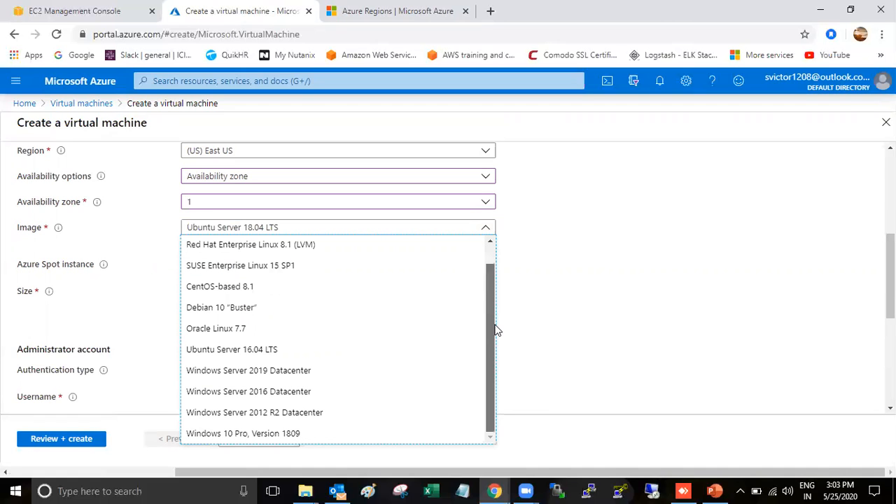
pyautogui.scroll(1, 491, 273)
pyautogui.scroll(-1, 493, 288)
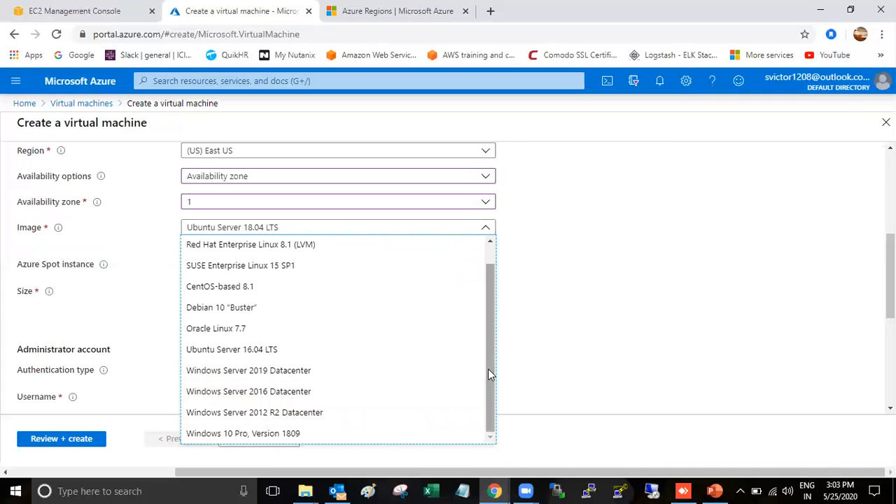
pyautogui.moveTo(488, 369)
pyautogui.mouseDown()
pyautogui.moveTo(488, 318)
pyautogui.moveTo(493, 385)
pyautogui.mouseUp()
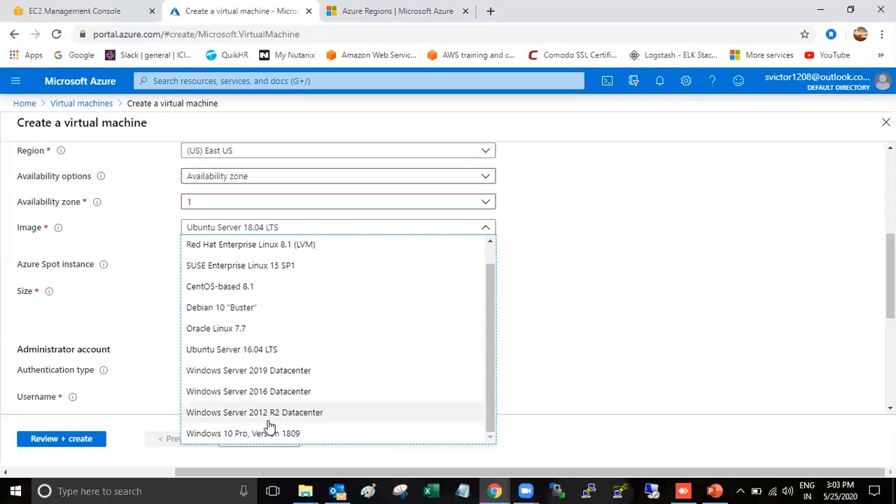
pyautogui.click(310, 418)
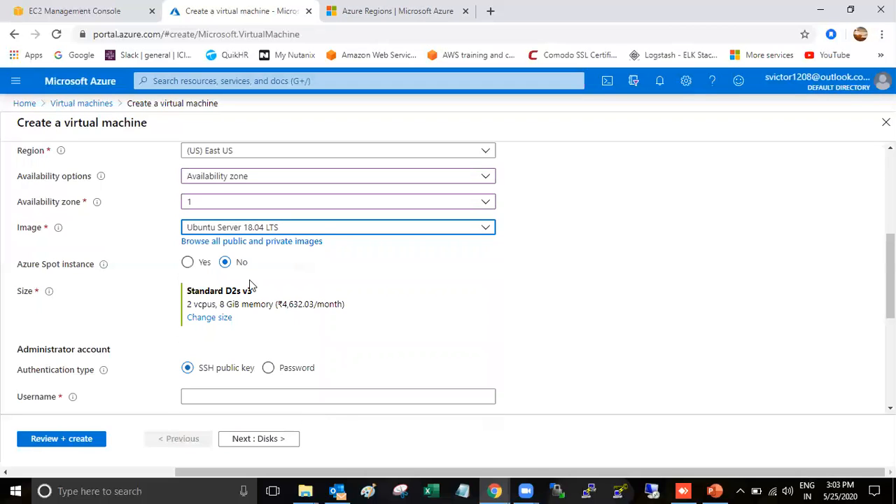
pyautogui.scroll(-1, 76, 268)
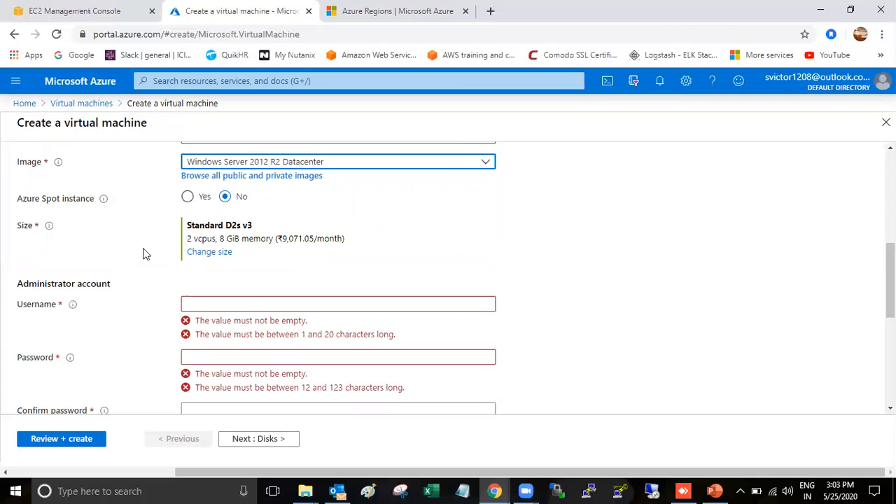
pyautogui.scroll(-1, 143, 254)
pyautogui.scroll(1, 135, 241)
# Pick the Standard B1ms size (1 vcpu, 2 GiB memory) from the VM size list
pyautogui.click(202, 253)
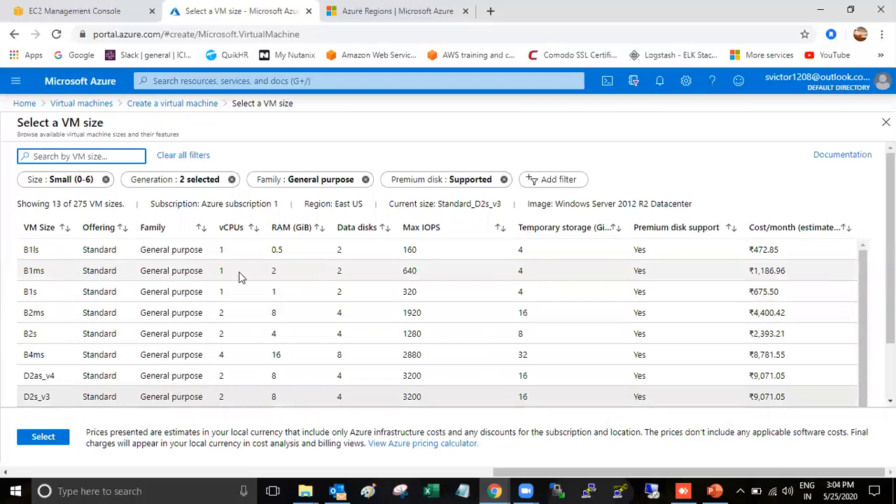
pyautogui.click(43, 277)
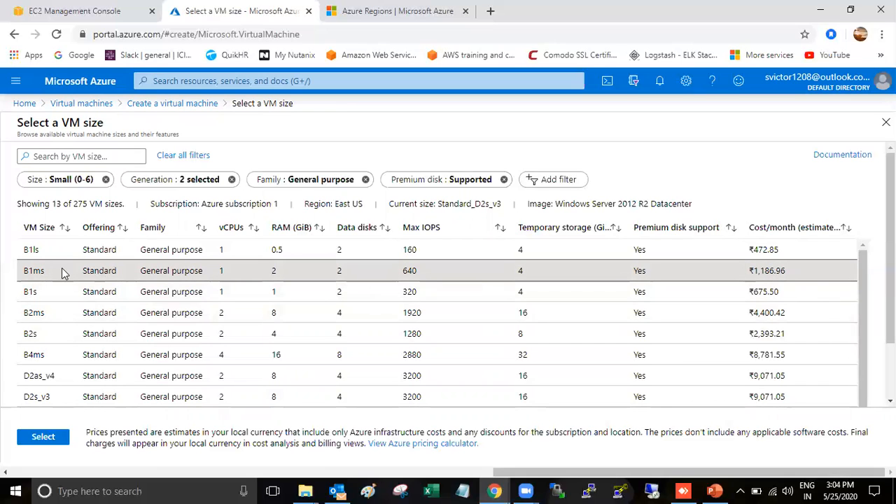
pyautogui.click(54, 445)
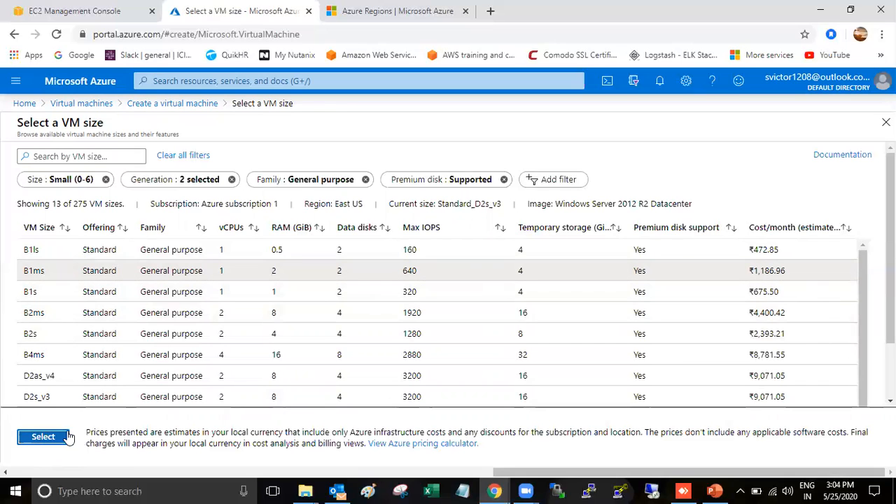
pyautogui.scroll(-1, 224, 271)
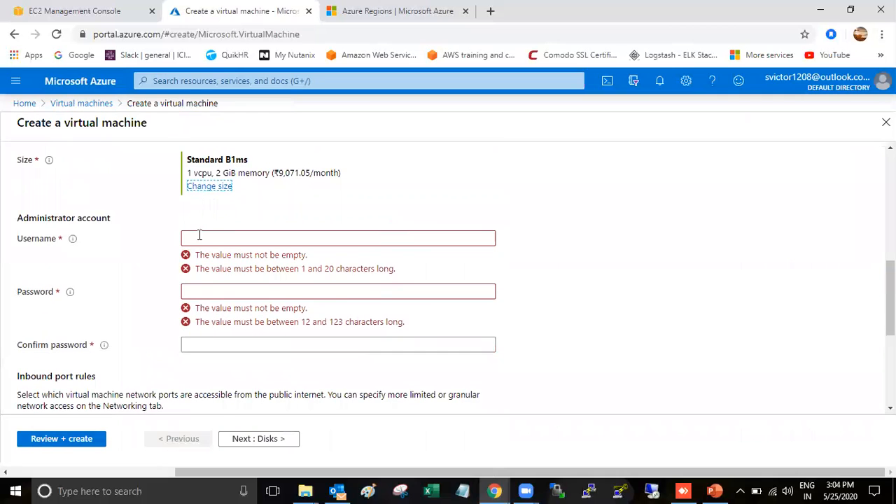
# Set administrator username adminuser and enter a matching password and confirmation
pyautogui.click(199, 237)
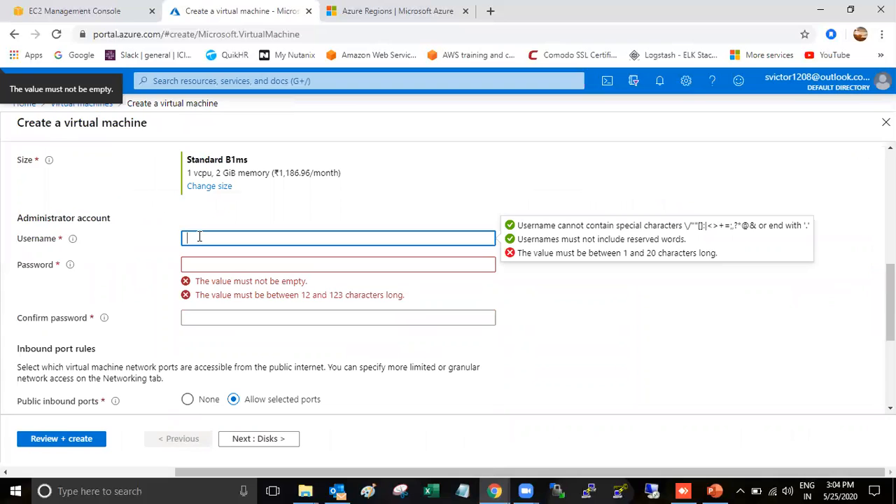
pyautogui.write('admin')
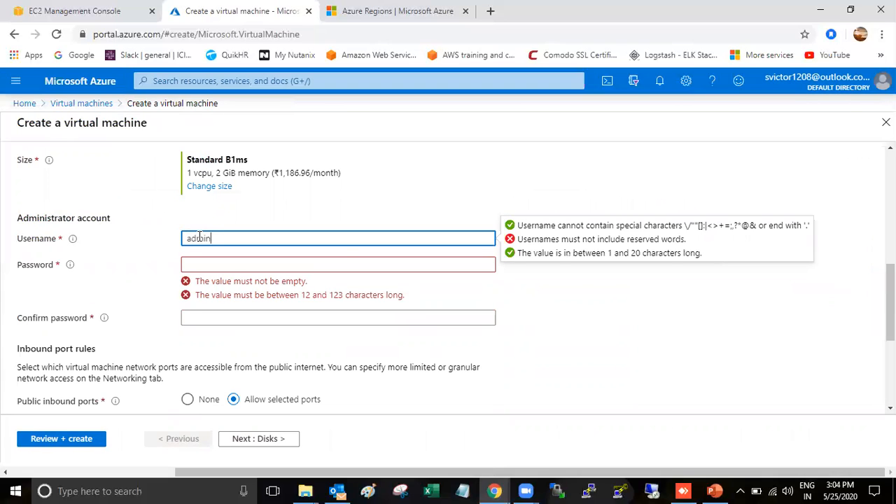
pyautogui.write('user')
pyautogui.press('Tab')
pyautogui.write('********')
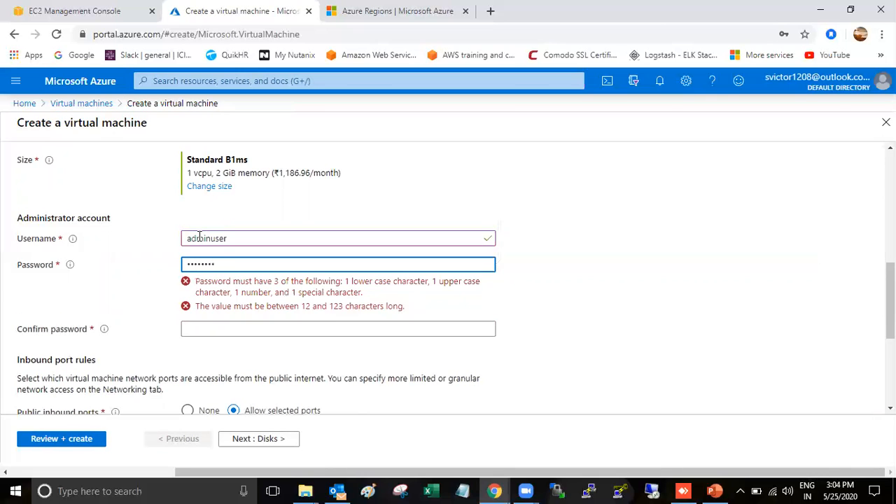
pyautogui.write('**')
pyautogui.click(239, 291)
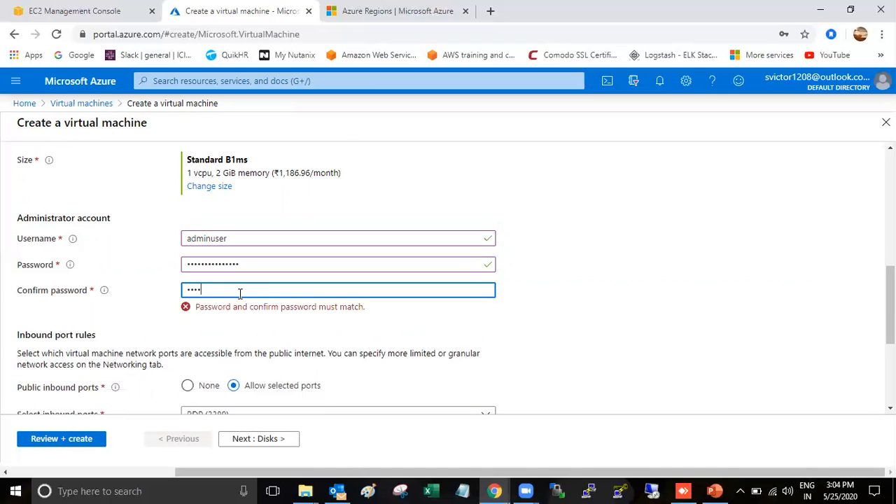
pyautogui.write('**')
pyautogui.press('BackSpace')
pyautogui.press('BackSpace')
pyautogui.write('**************')
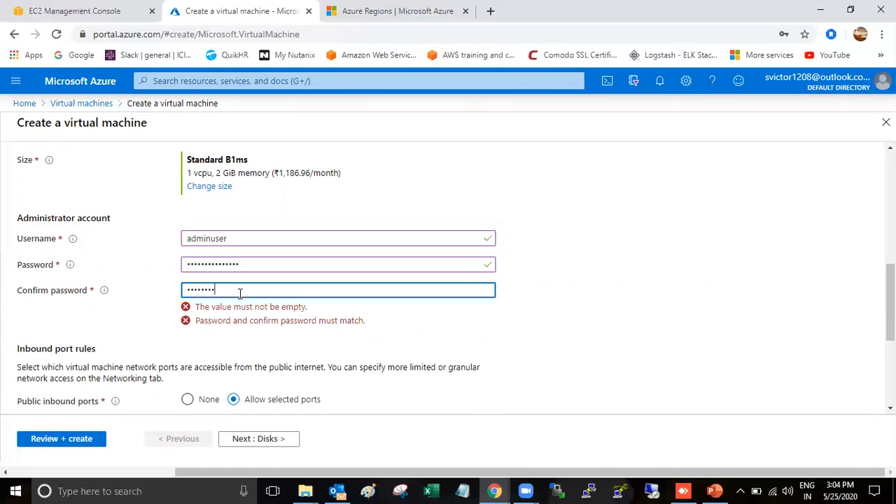
pyautogui.write('*')
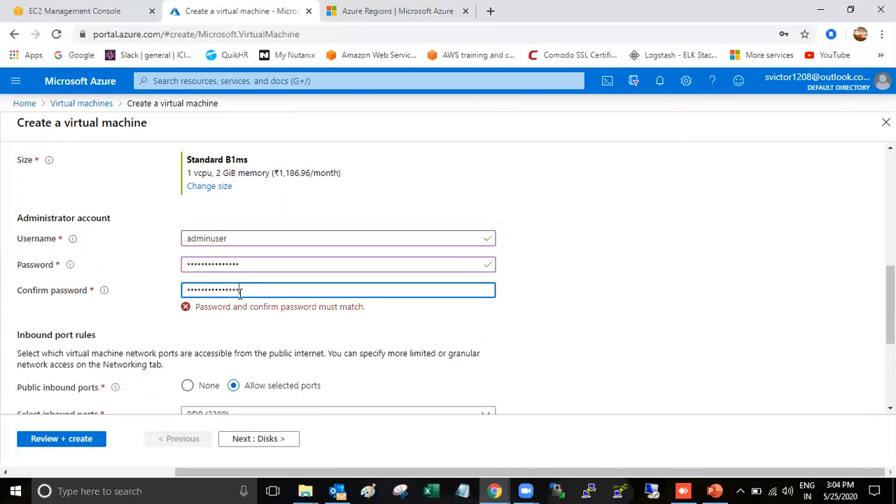
pyautogui.click(593, 328)
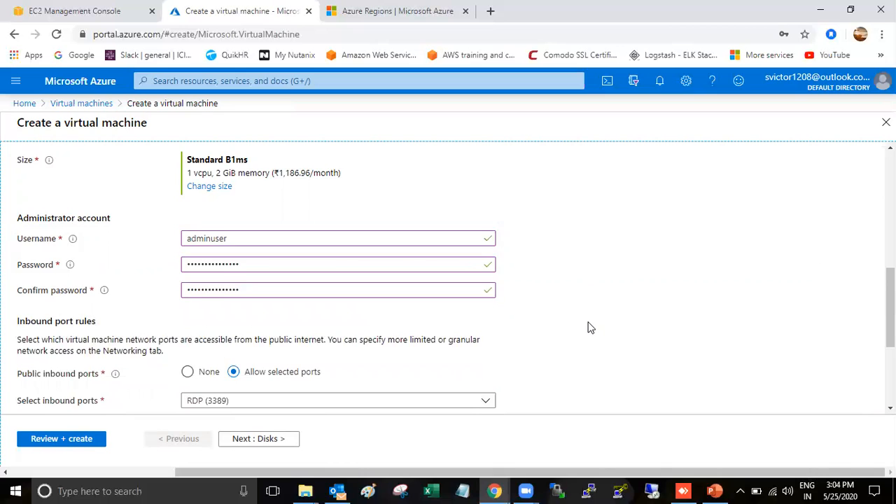
pyautogui.scroll(-2, 590, 326)
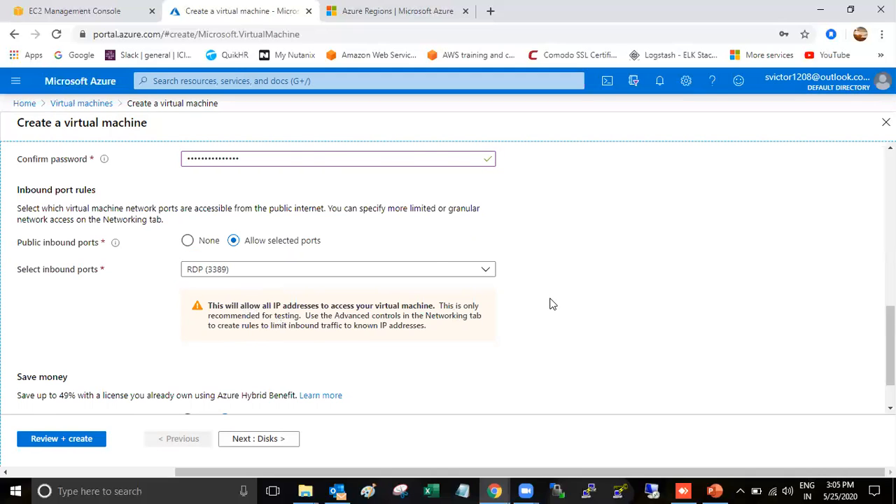
pyautogui.scroll(-1, 550, 303)
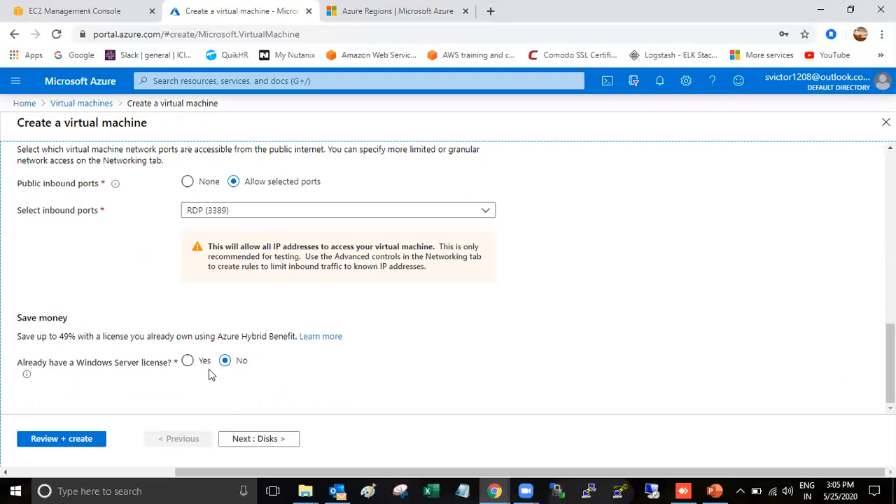
# Answer No to using an existing Windows Server license
pyautogui.click(187, 361)
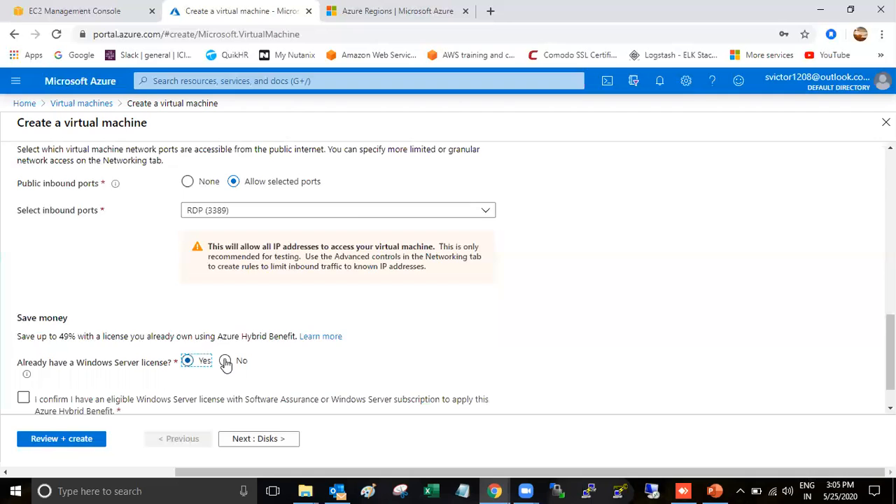
pyautogui.scroll(-1, 224, 319)
pyautogui.click(224, 316)
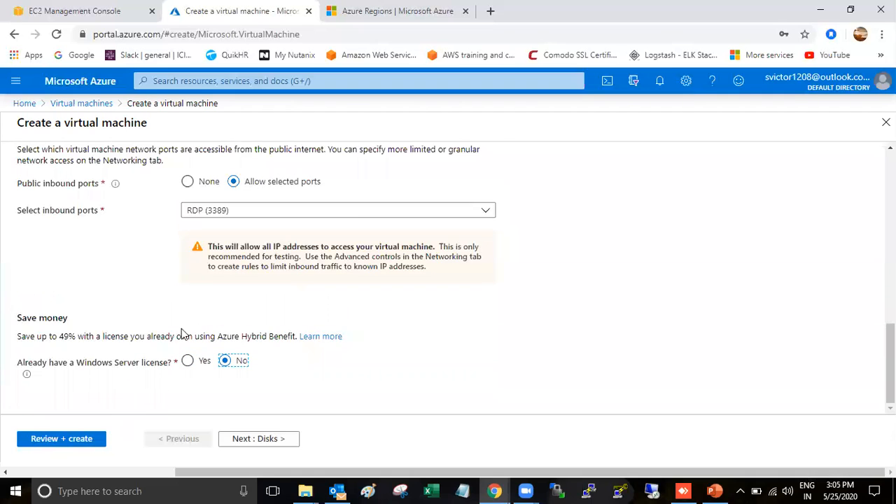
pyautogui.click(258, 440)
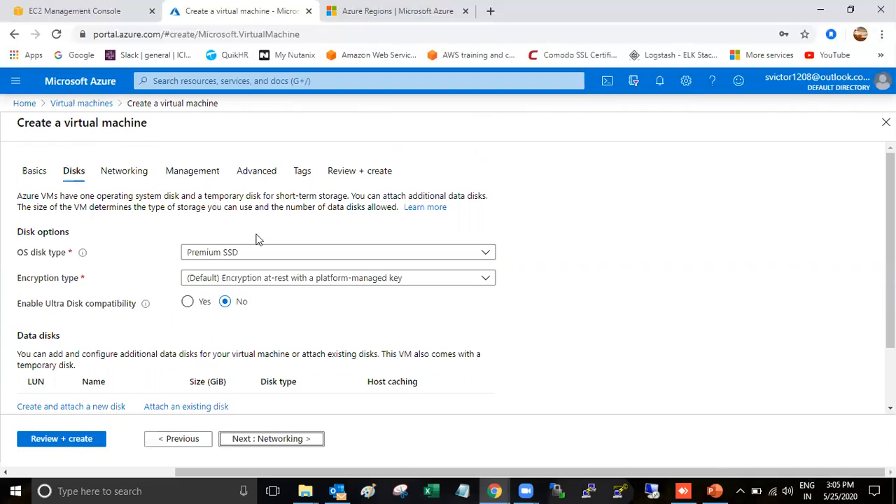
# Set the OS disk type to Standard HDD and expand the advanced disk options
pyautogui.scroll(-2, 187, 234)
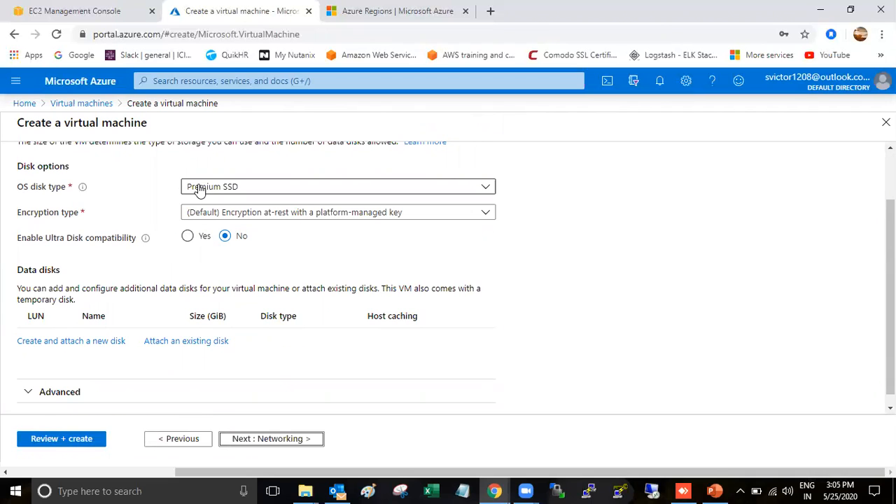
pyautogui.click(325, 189)
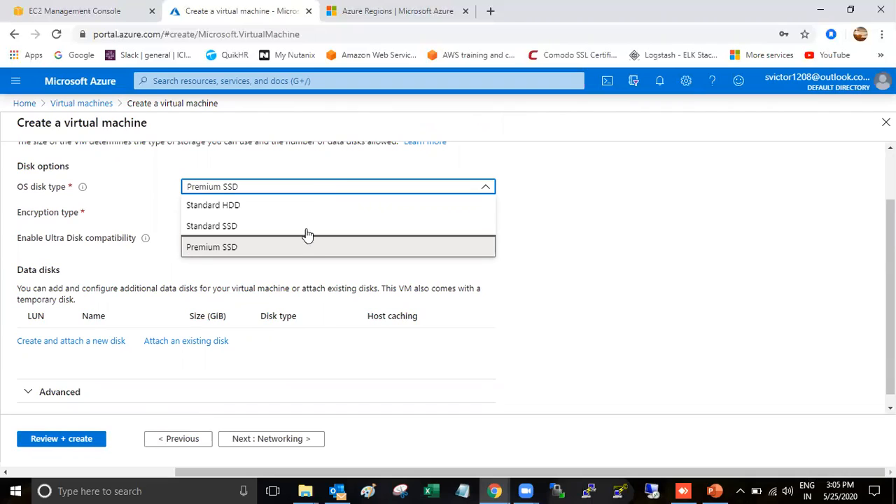
pyautogui.click(276, 207)
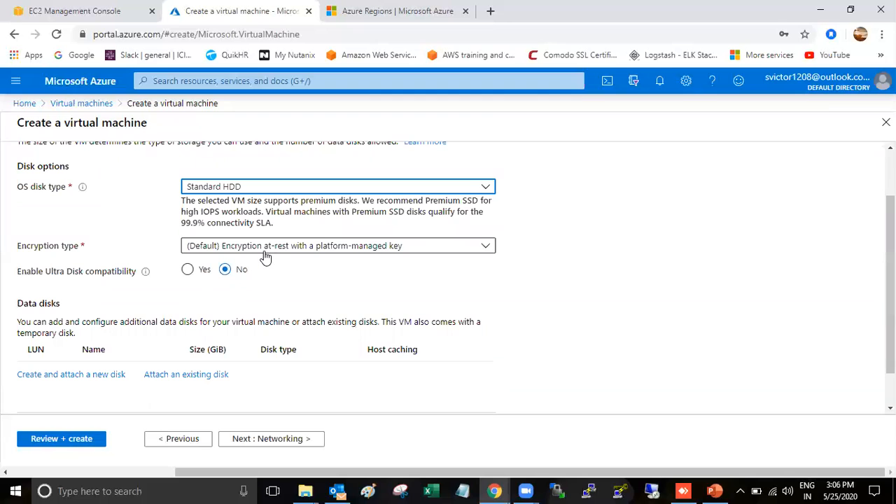
pyautogui.scroll(-1, 238, 273)
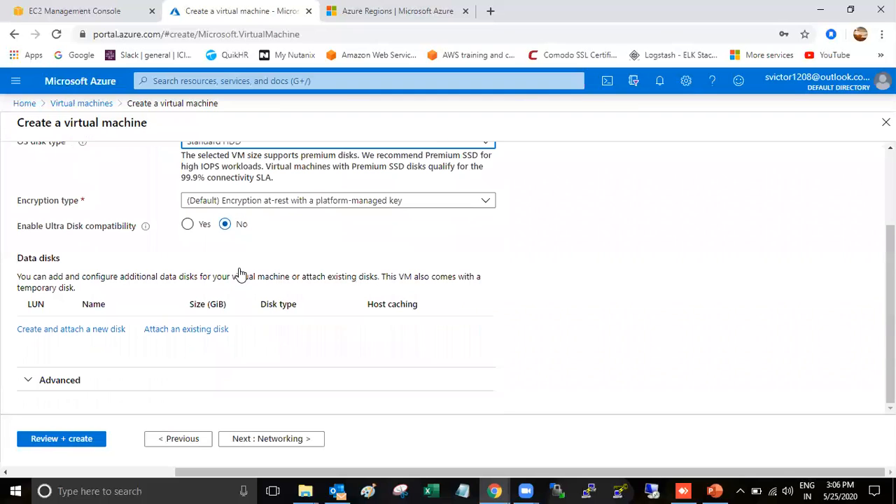
pyautogui.click(27, 379)
pyautogui.scroll(-2, 222, 357)
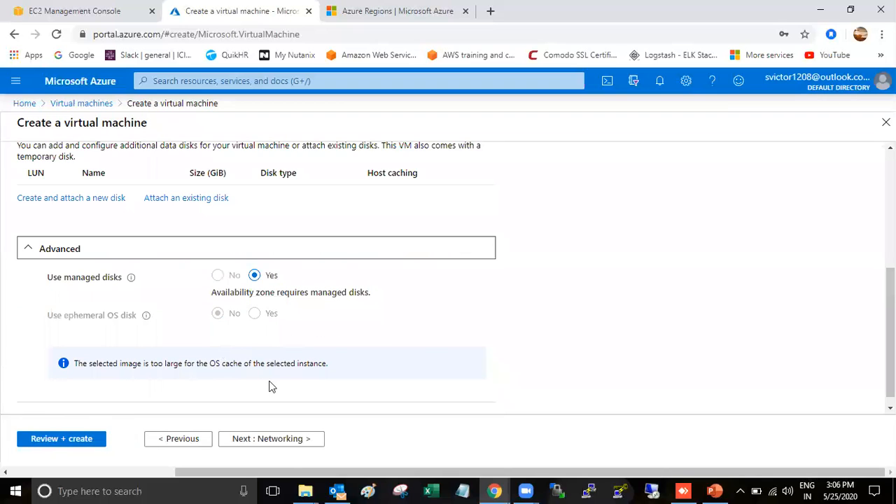
pyautogui.click(285, 441)
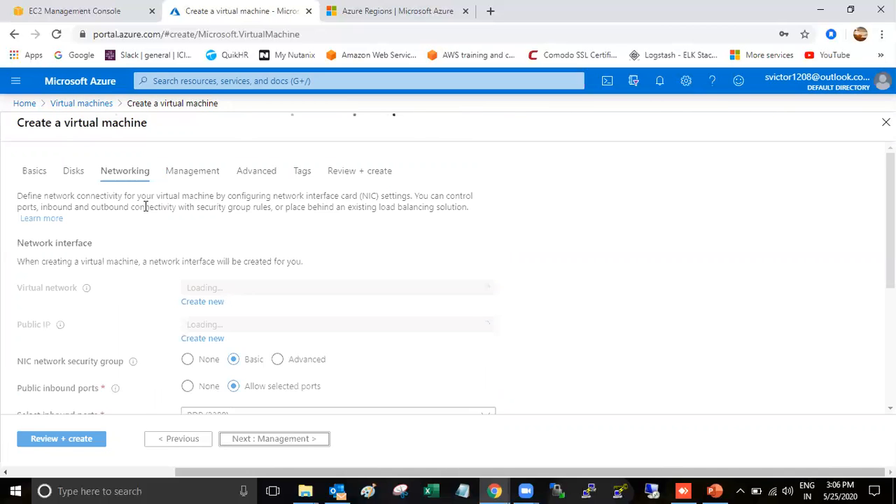
# Put TestVM on TestGroup-vnet and keep the new TestVMip756 public IP
pyautogui.scroll(-2, 253, 255)
pyautogui.scroll(1, 245, 235)
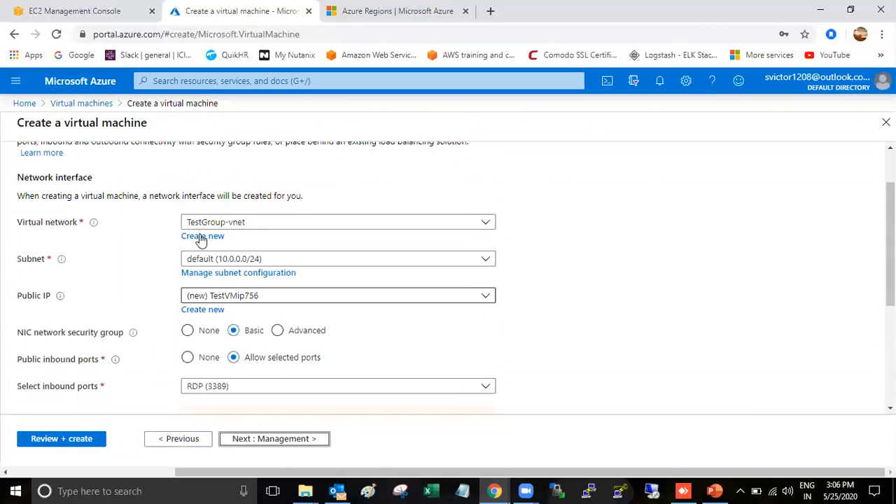
pyautogui.click(292, 226)
pyautogui.click(228, 288)
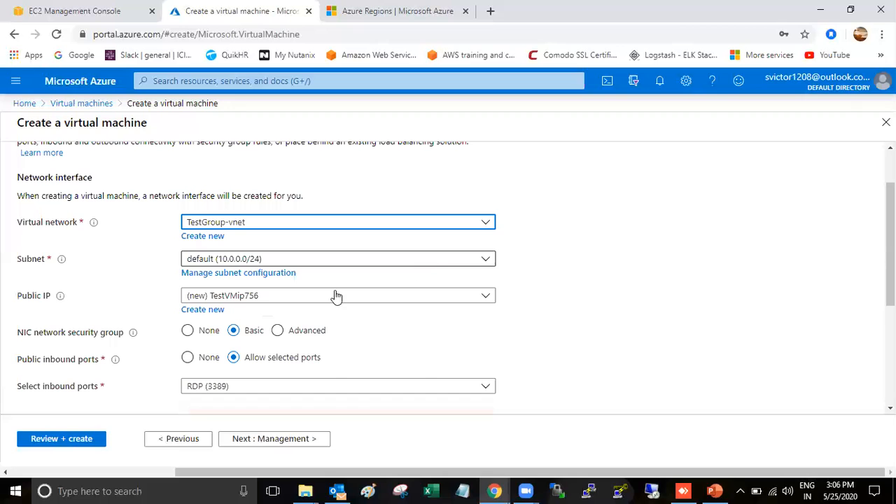
pyautogui.scroll(-1, 126, 252)
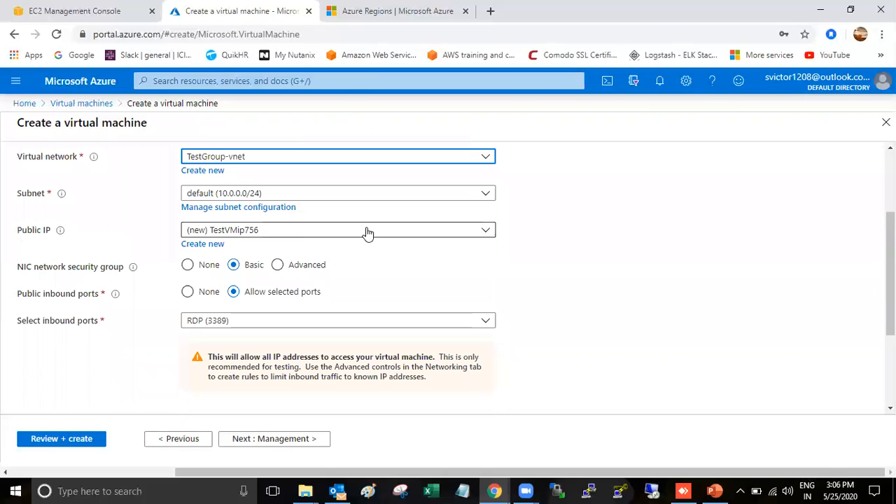
pyautogui.scroll(-1, 326, 243)
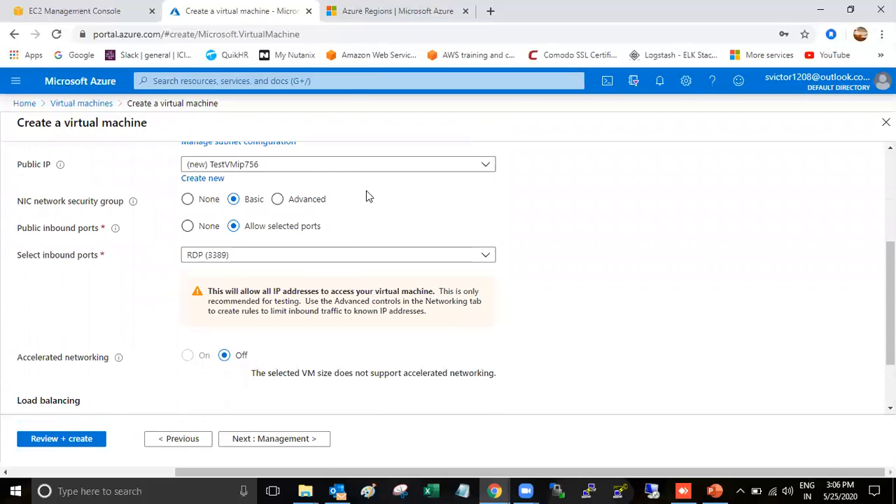
pyautogui.click(467, 168)
pyautogui.click(467, 170)
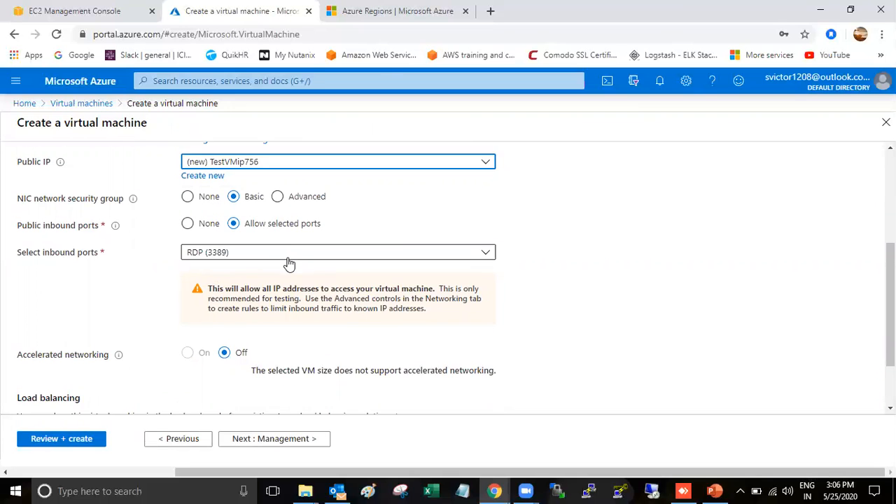
pyautogui.scroll(-1, 287, 261)
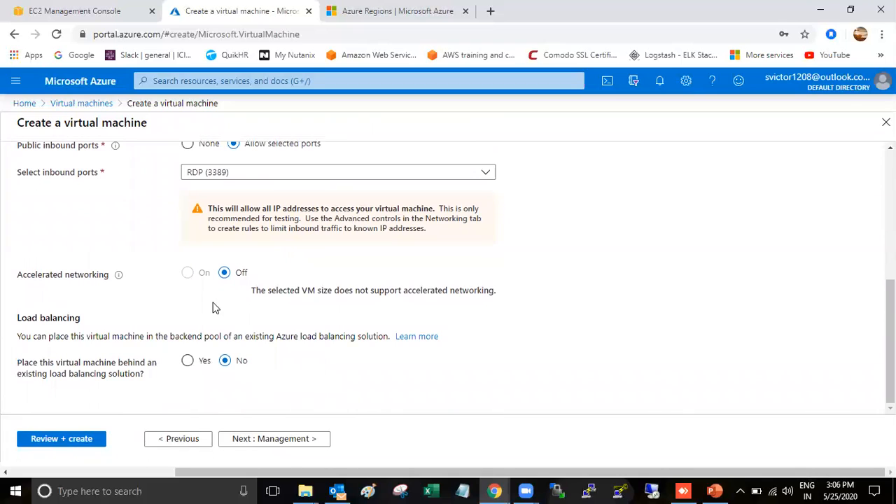
# Switch Boot diagnostics to Off on the Management tab
pyautogui.click(304, 441)
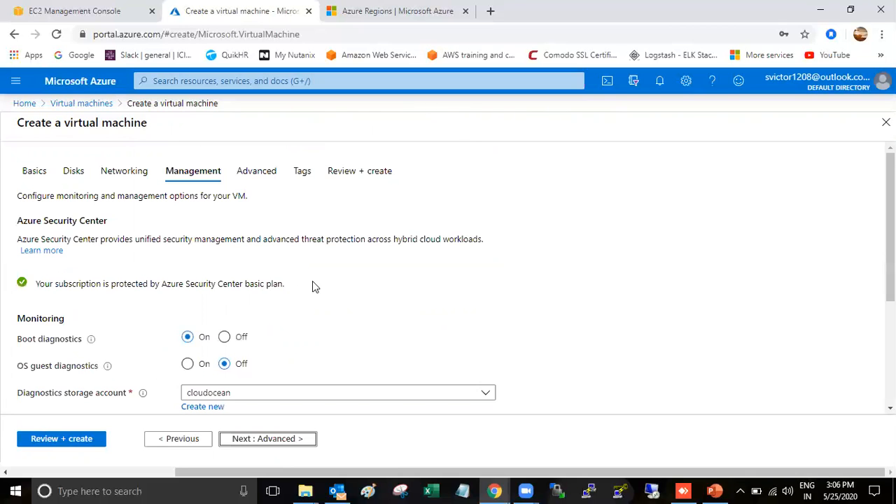
pyautogui.scroll(-1, 315, 286)
pyautogui.scroll(-1, 314, 286)
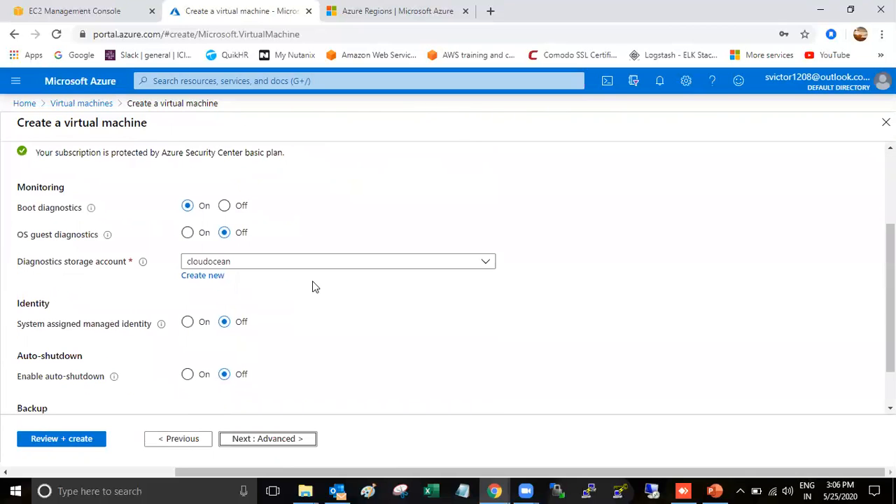
pyautogui.scroll(2, 315, 287)
pyautogui.scroll(-2, 312, 286)
pyautogui.click(225, 206)
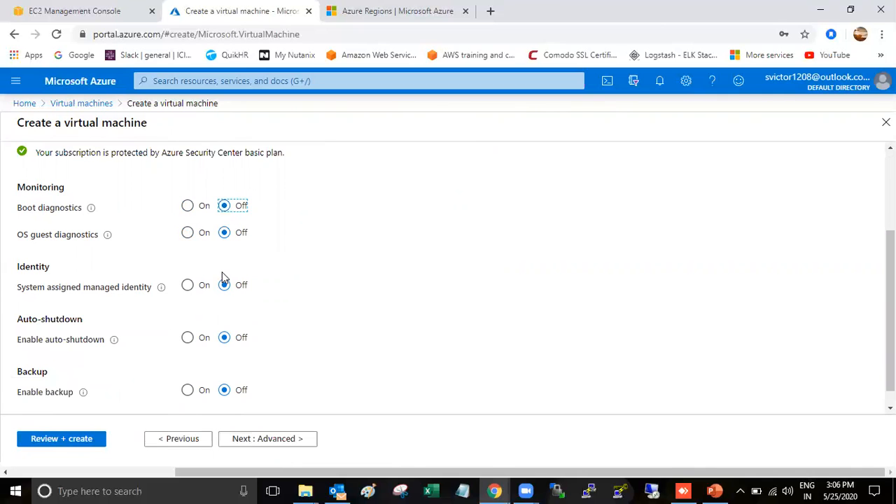
pyautogui.scroll(-1, 222, 272)
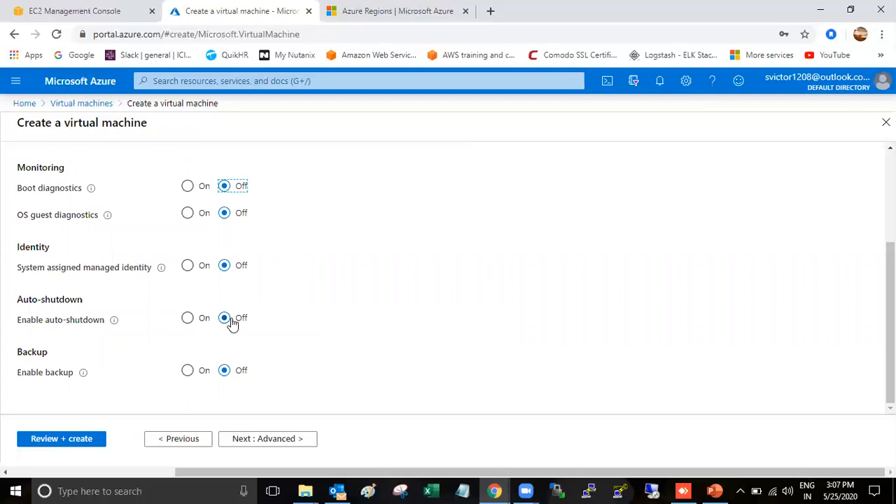
# Turn auto-shutdown on with the (UTC+05:30) Chennai, Kolkata, Mumbai, New Delhi time zone
pyautogui.click(196, 326)
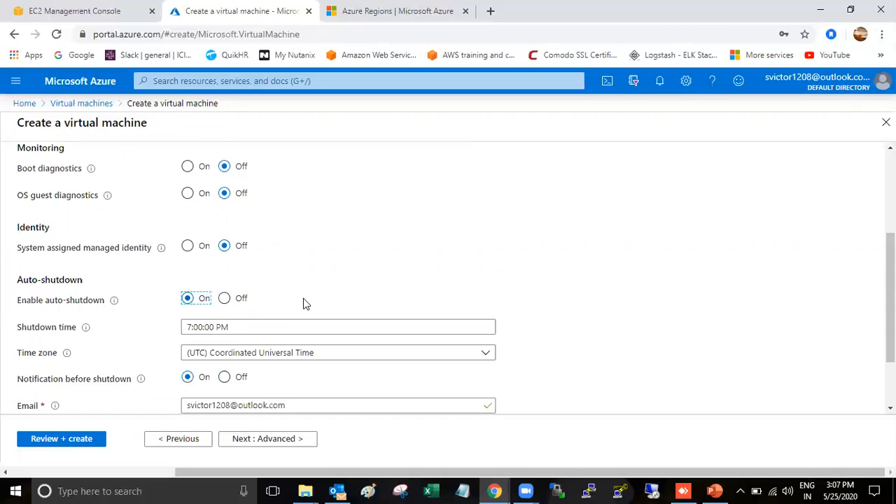
pyautogui.scroll(-1, 202, 311)
pyautogui.click(290, 313)
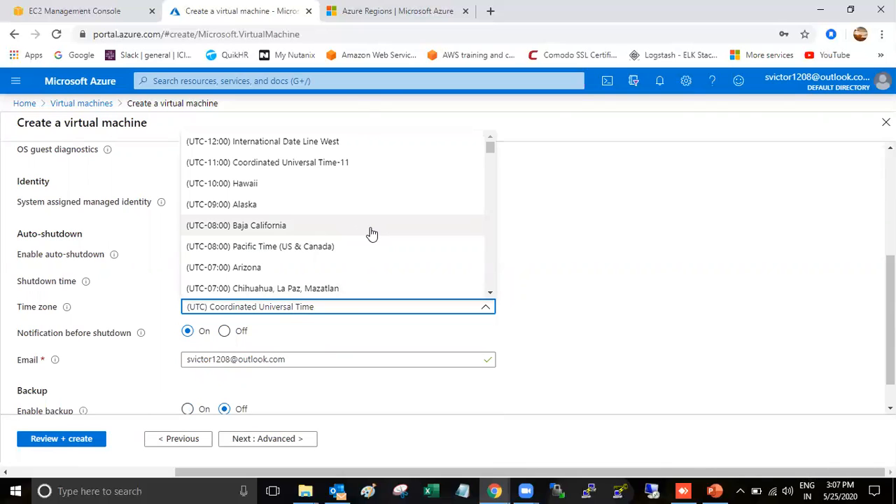
pyautogui.scroll(-2, 372, 234)
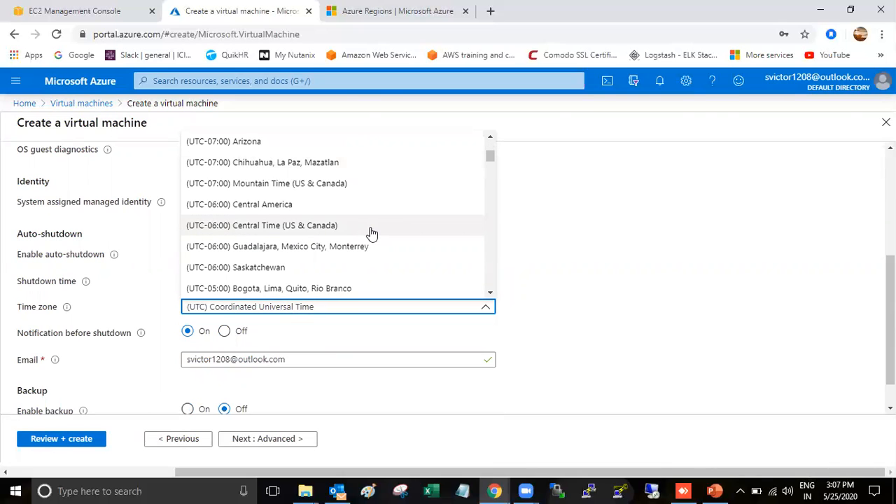
pyautogui.scroll(-4, 372, 234)
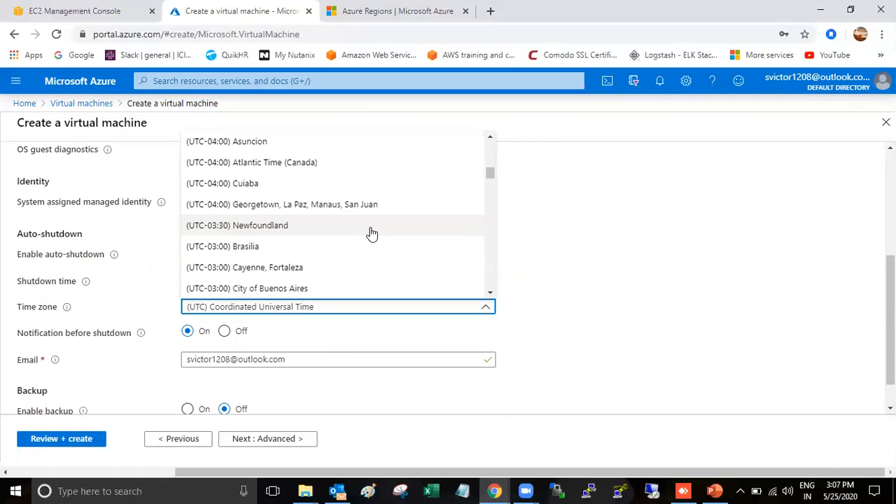
pyautogui.scroll(-2, 372, 234)
pyautogui.scroll(-2, 372, 234)
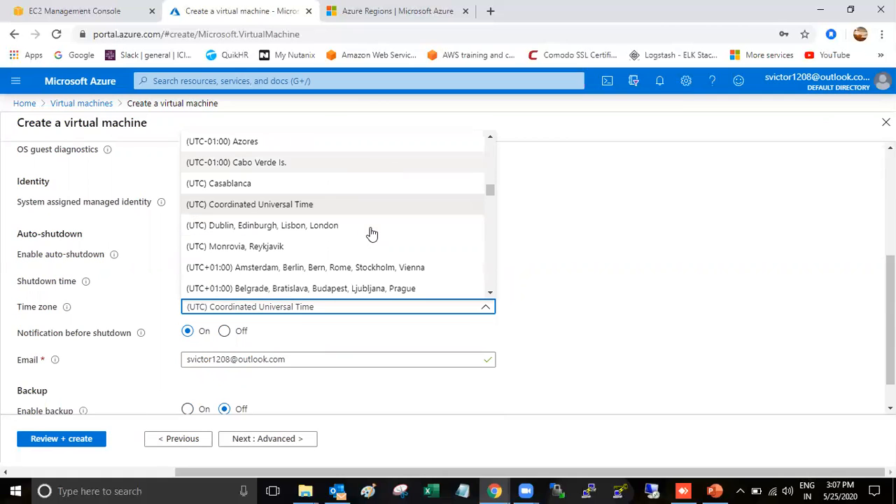
pyautogui.scroll(-1, 372, 234)
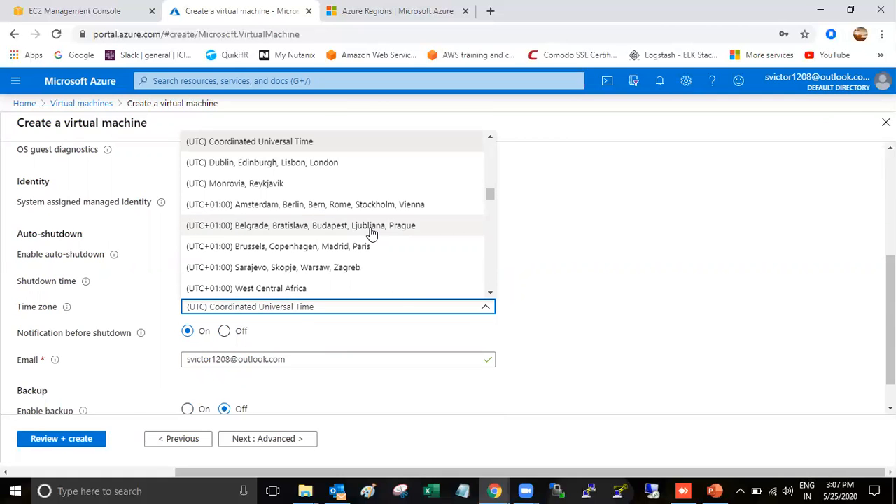
pyautogui.scroll(-1, 372, 234)
pyautogui.scroll(-7, 371, 234)
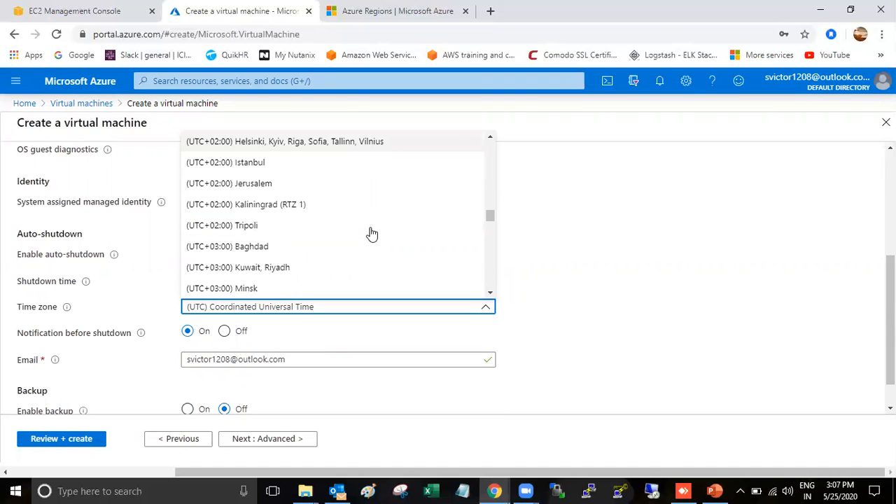
pyautogui.scroll(-2, 371, 234)
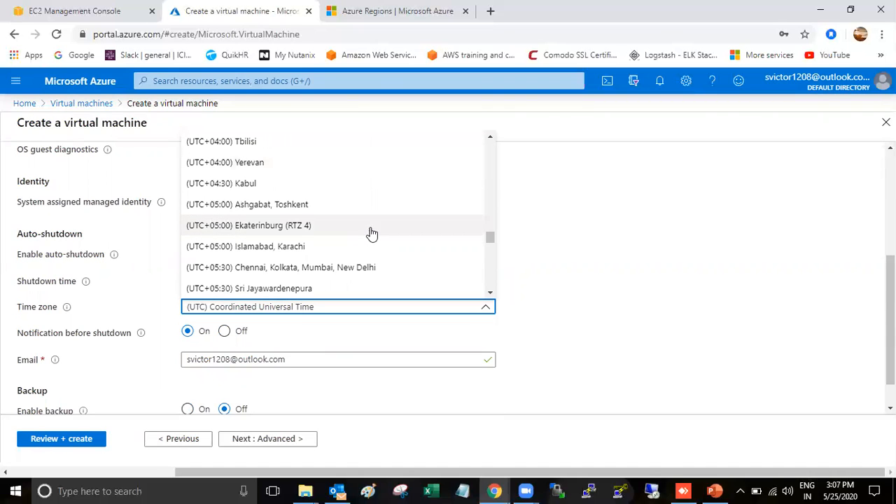
pyautogui.click(354, 267)
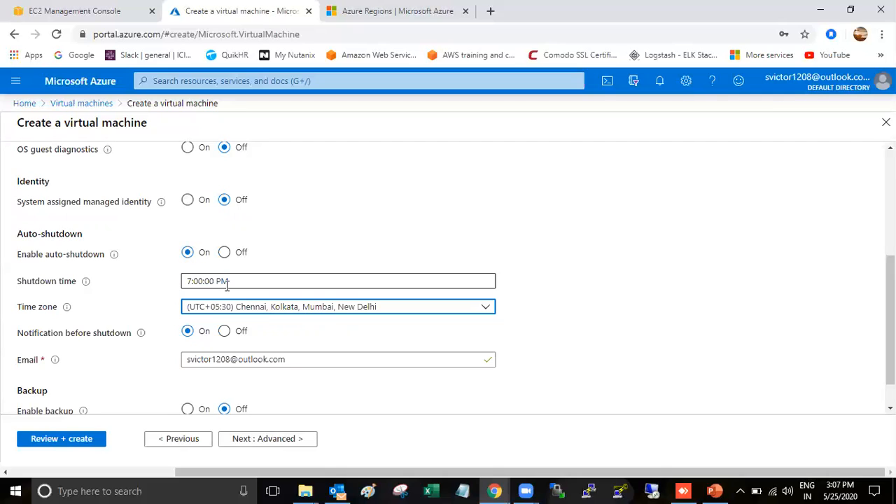
# Change the shutdown time to 3:20:00 PM
pyautogui.click(200, 281)
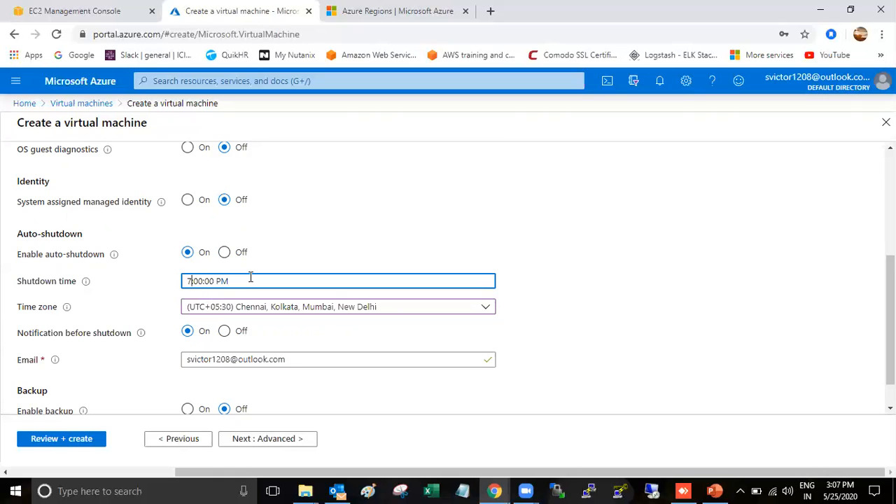
pyautogui.press('BackSpace')
pyautogui.write('3')
pyautogui.press('BackSpace')
pyautogui.write('2')
pyautogui.click(542, 295)
pyautogui.scroll(-1, 283, 304)
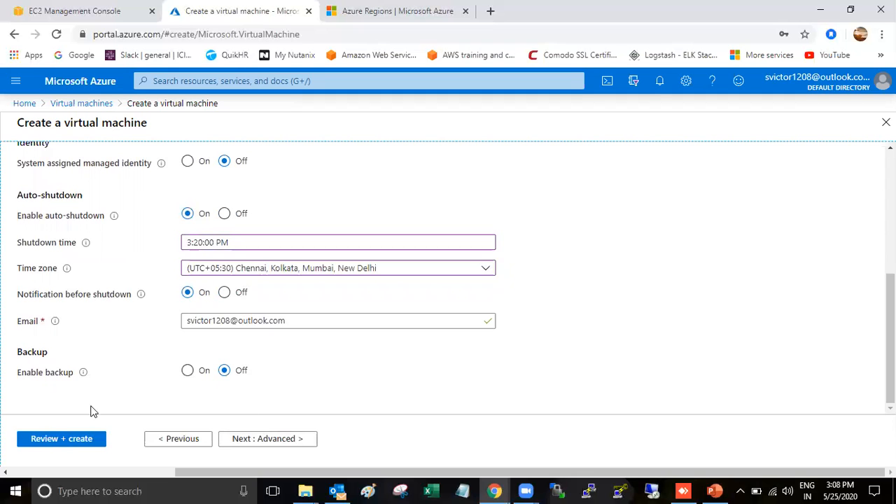
# Bring up the Advanced tab with its extensions, cloud-init and dedicated host options
pyautogui.click(277, 440)
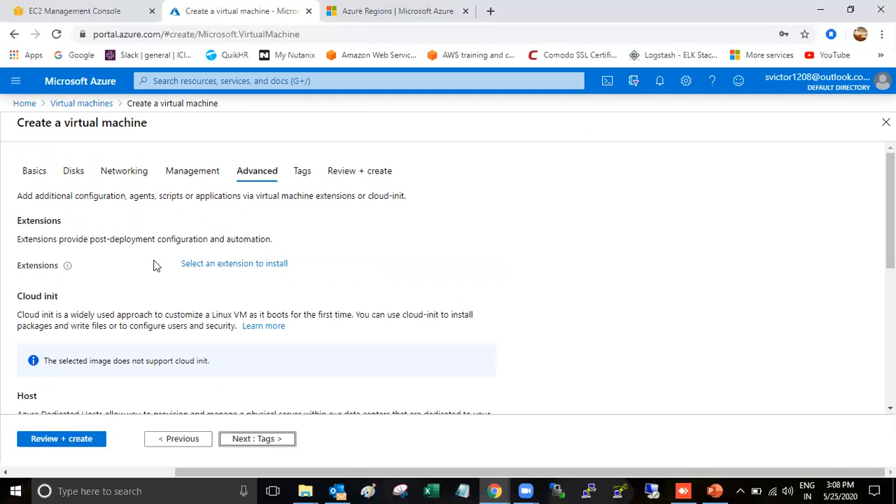
pyautogui.scroll(-1, 213, 254)
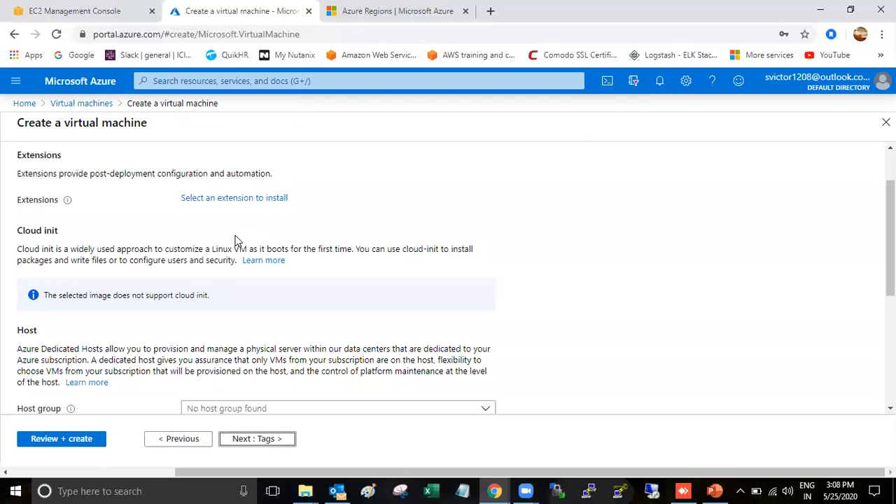
pyautogui.scroll(1, 236, 240)
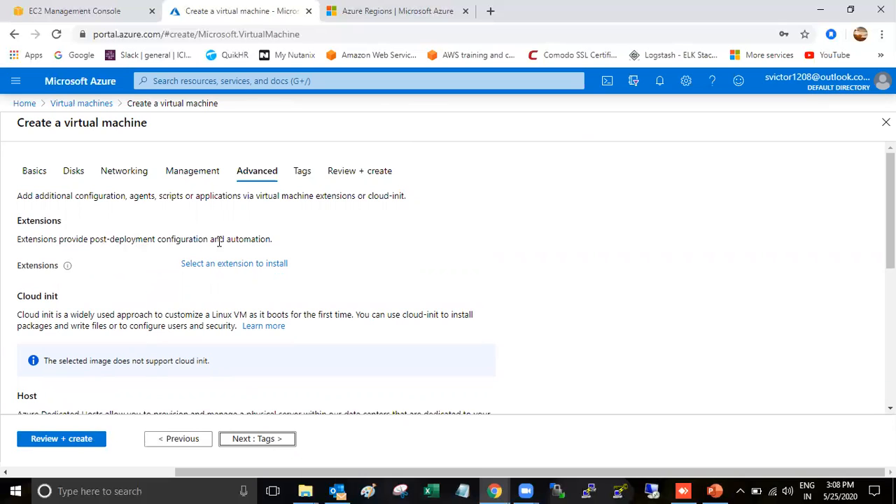
pyautogui.moveTo(68, 268)
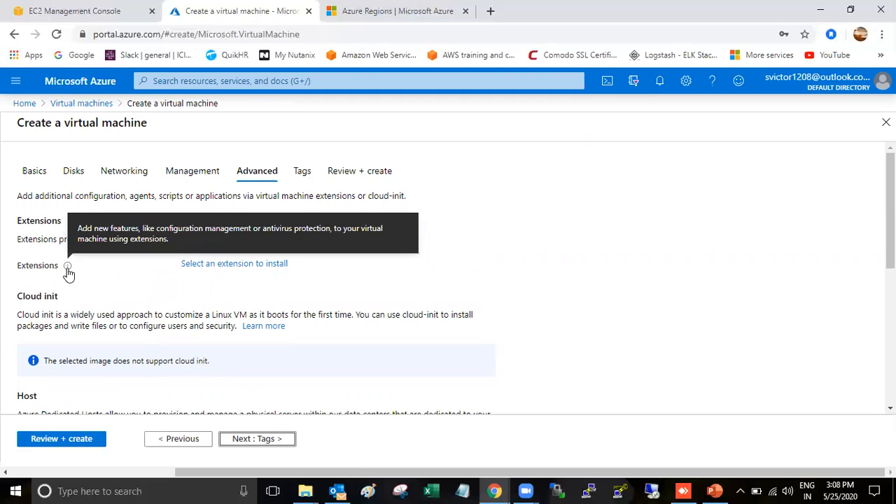
# Add the Microsoft Antimalware extension with its default settings and real-time protection enabled
pyautogui.click(221, 267)
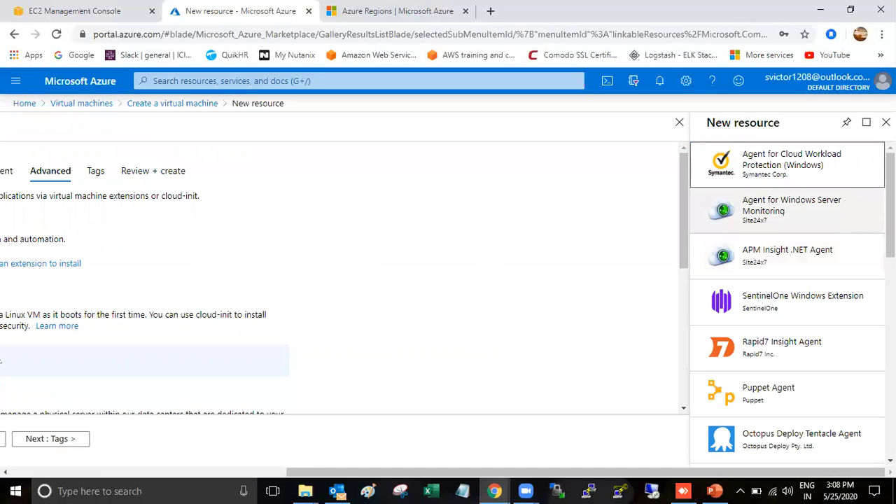
pyautogui.moveTo(890, 214); pyautogui.dragTo(890, 280)
pyautogui.scroll(-4, 870, 306)
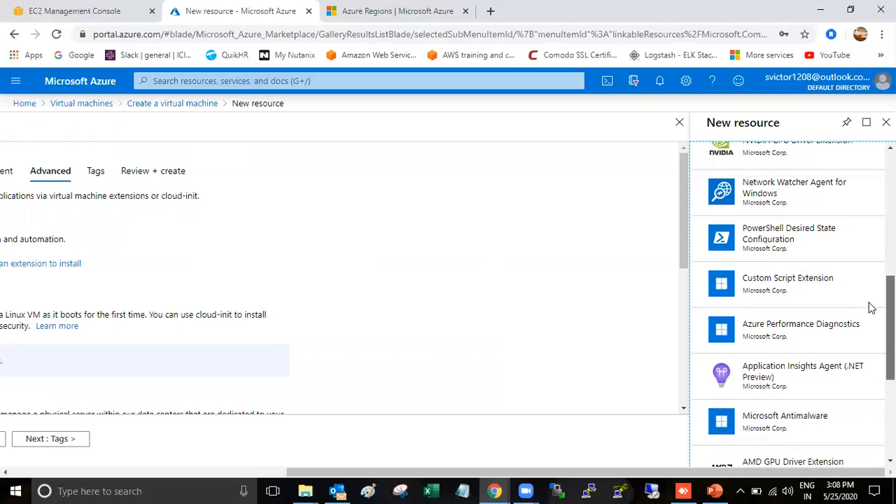
pyautogui.scroll(-3, 873, 400)
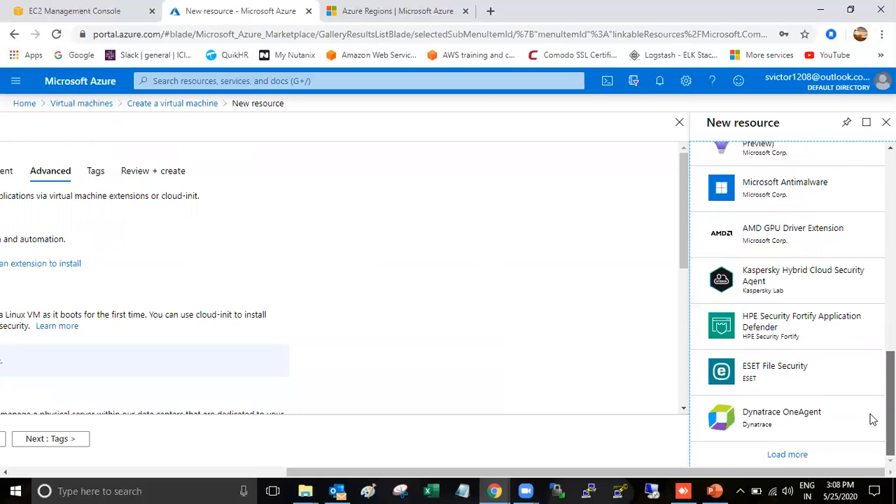
pyautogui.scroll(3, 781, 368)
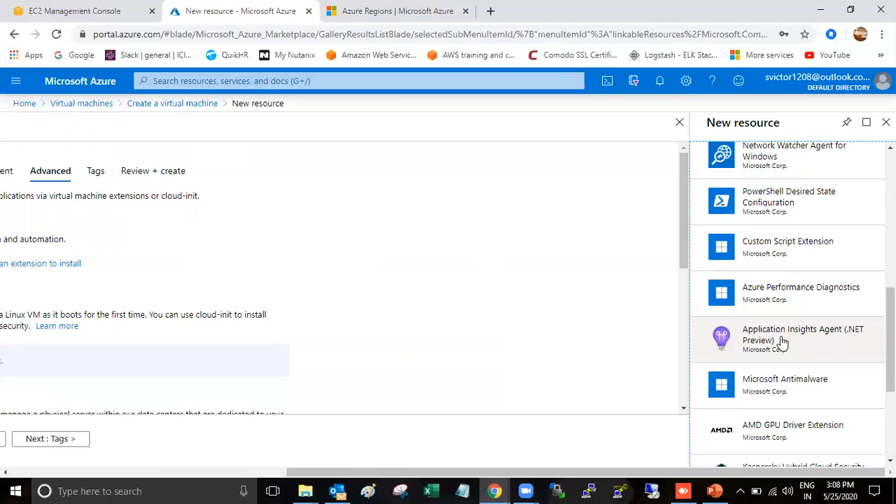
pyautogui.scroll(3, 782, 342)
pyautogui.scroll(-2, 783, 342)
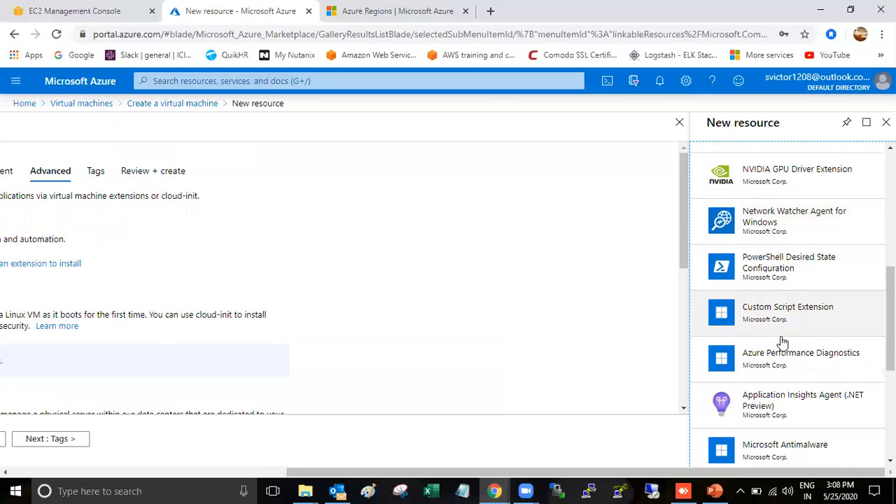
pyautogui.click(775, 460)
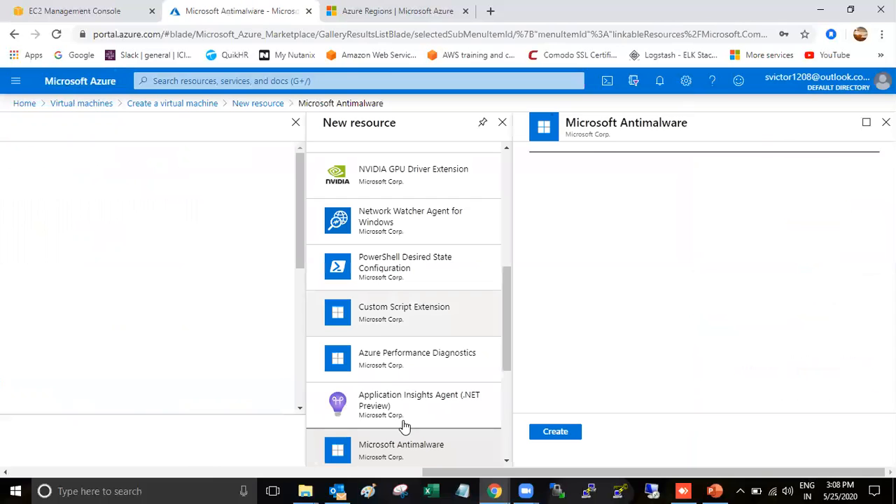
pyautogui.click(561, 433)
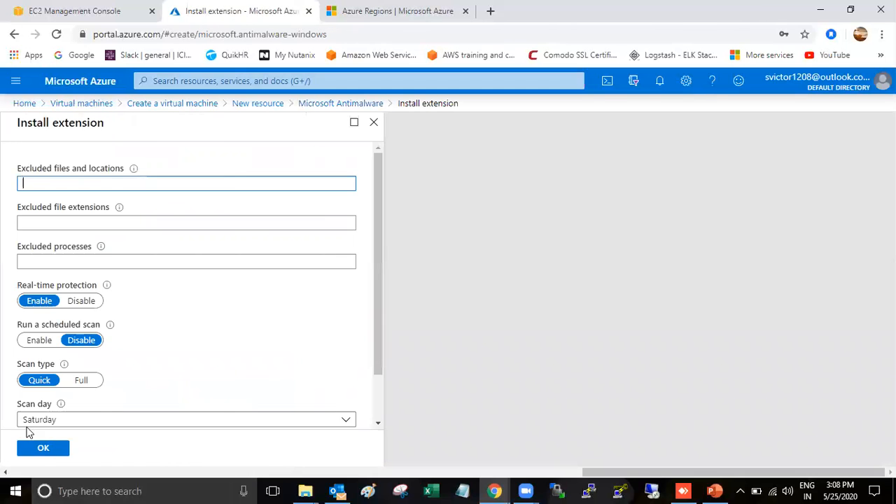
pyautogui.click(42, 450)
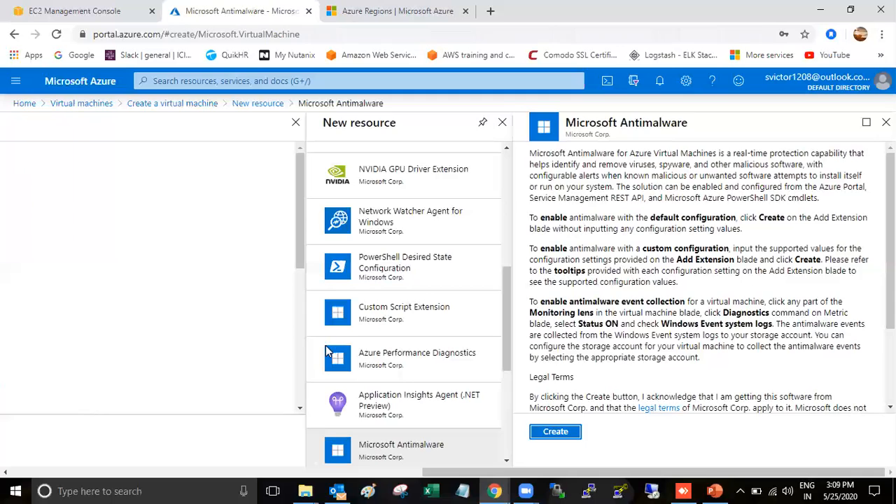
pyautogui.scroll(-2, 270, 345)
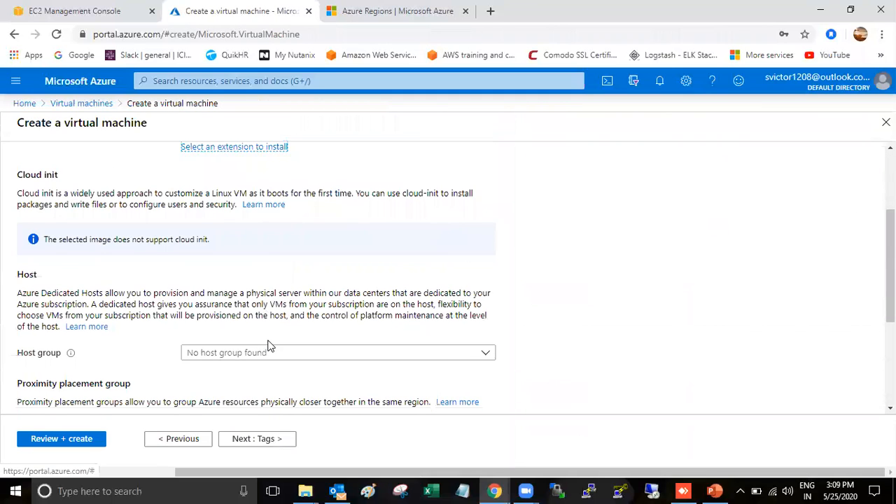
pyautogui.scroll(-3, 269, 345)
pyautogui.scroll(2, 268, 344)
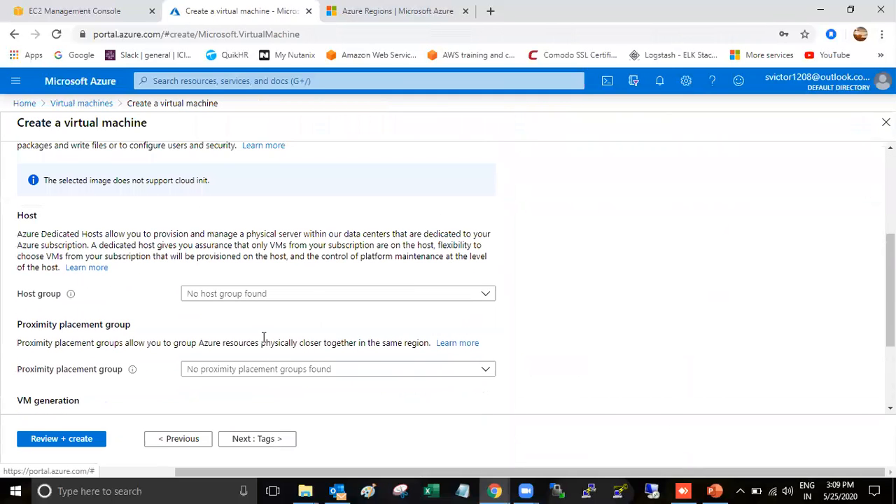
pyautogui.scroll(-1, 296, 327)
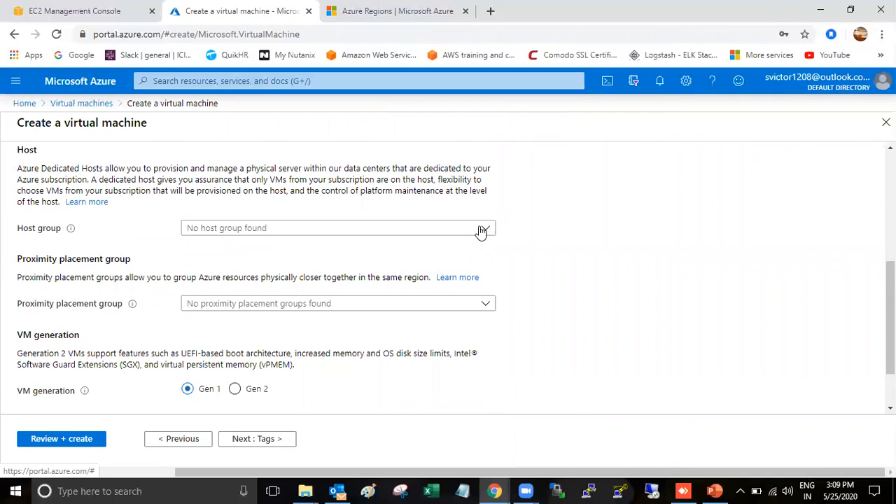
pyautogui.click(459, 230)
pyautogui.scroll(-1, 380, 264)
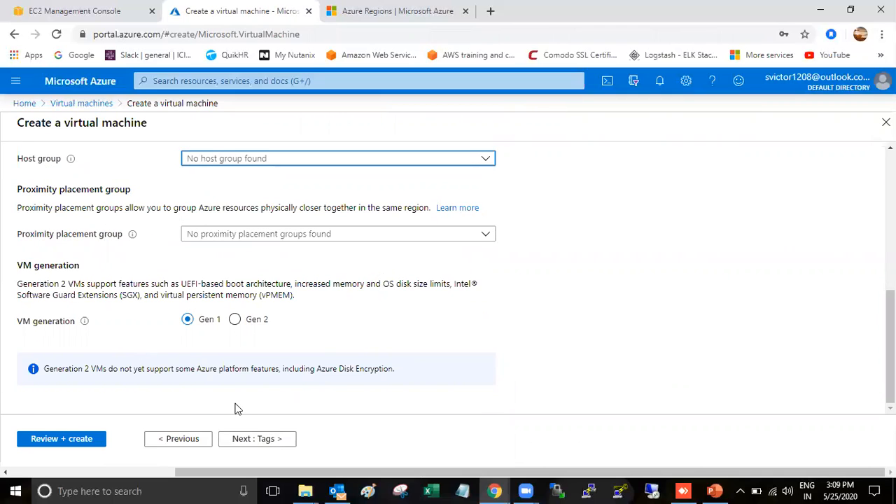
pyautogui.click(287, 400)
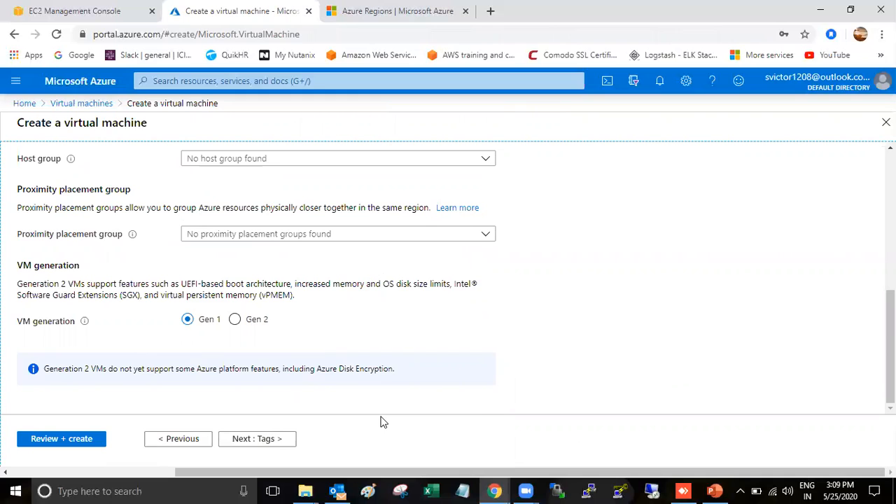
# Add the tag Name = TestVM, then advance to Review + create, where validation passes
pyautogui.click(257, 438)
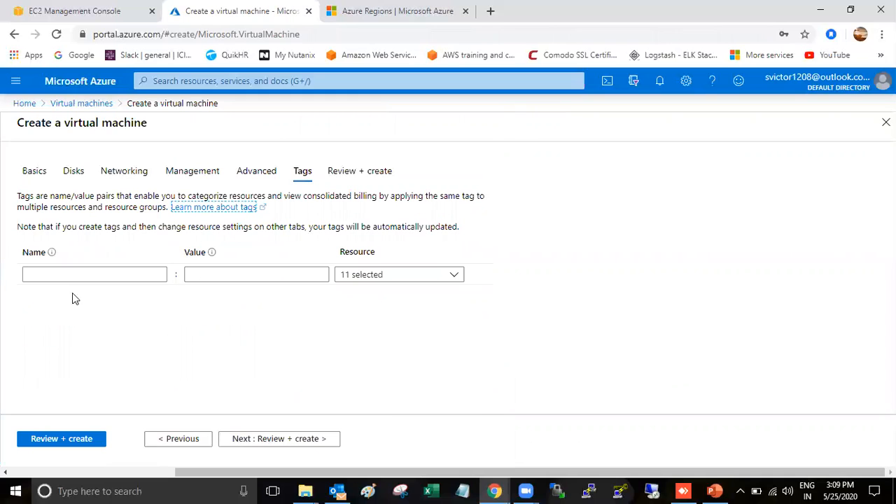
pyautogui.click(96, 280)
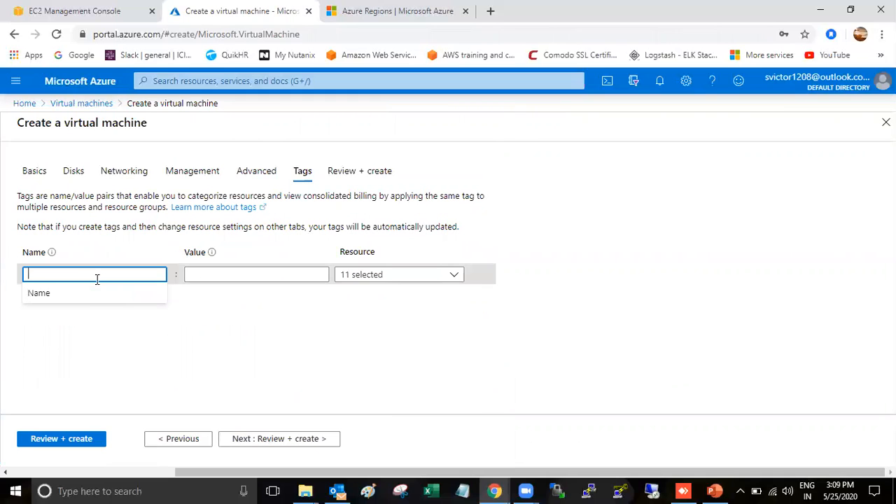
pyautogui.write('Nameme')
pyautogui.press('BackSpace')
pyautogui.press('BackSpace')
pyautogui.press('Tab')
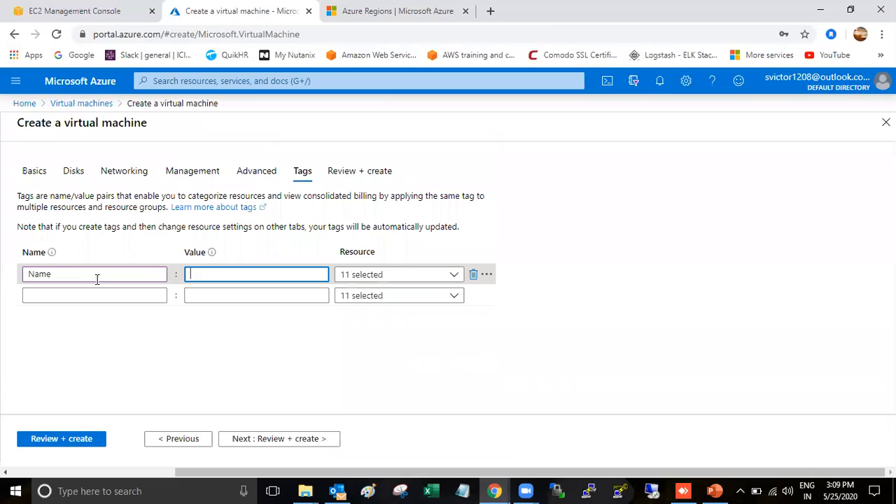
pyautogui.write('TestVM')
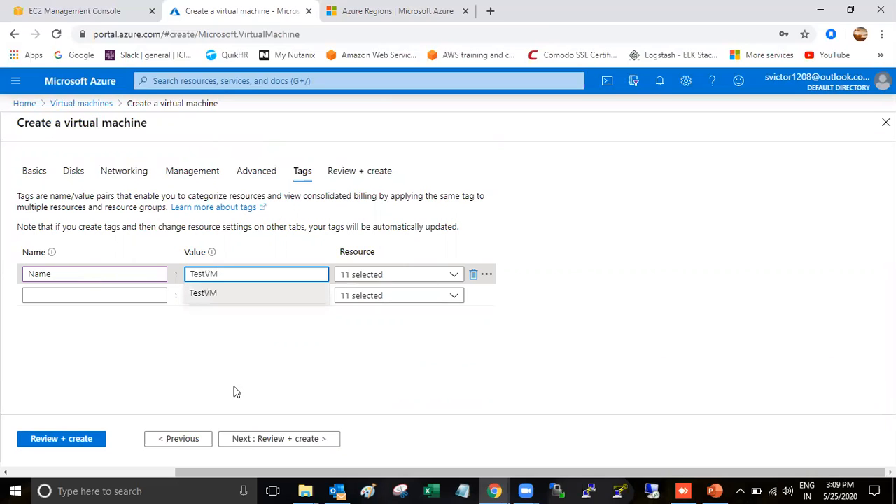
pyautogui.click(235, 392)
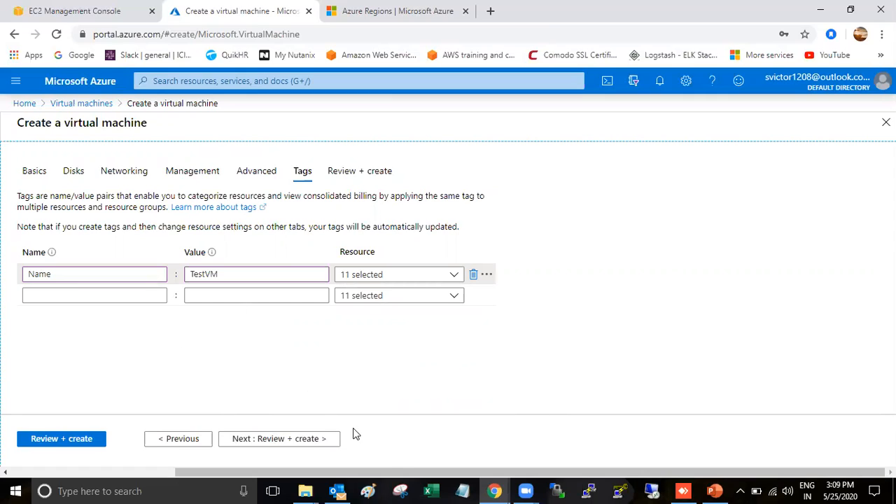
pyautogui.click(290, 439)
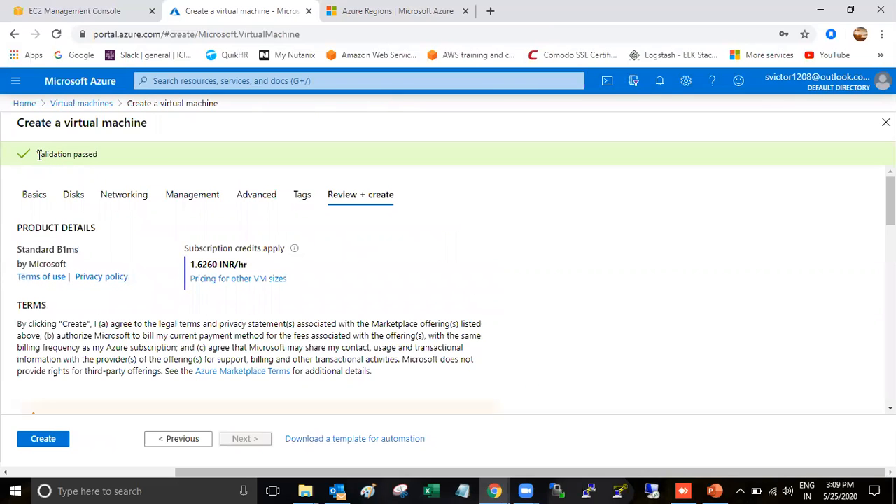
# Create the validated Standard B1ms TestVM in resource group TestGroup
pyautogui.scroll(-2, 130, 296)
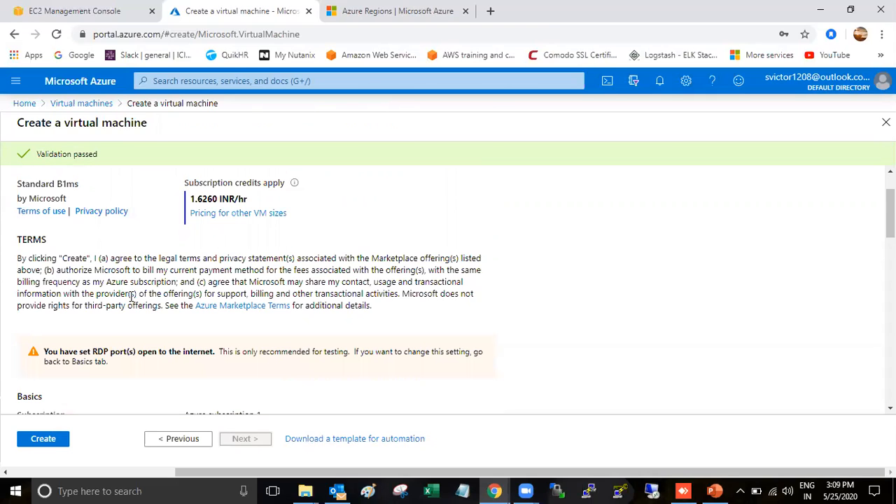
pyautogui.scroll(-2, 130, 296)
pyautogui.scroll(-1, 60, 376)
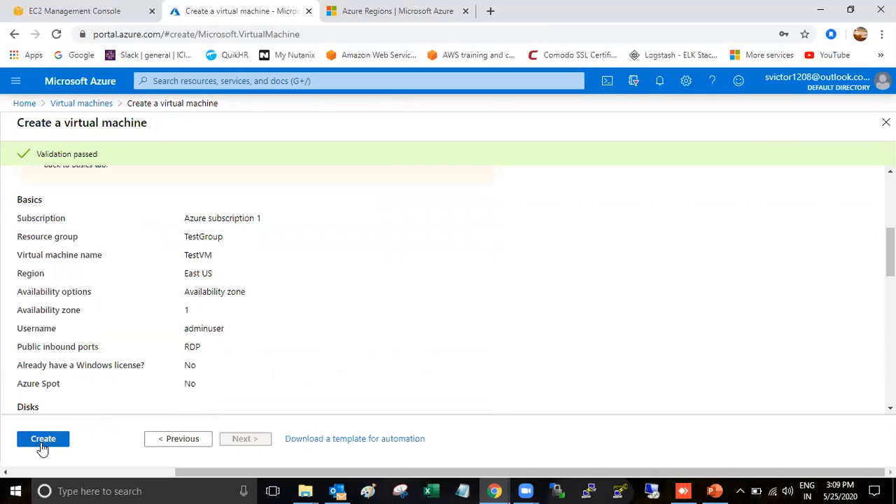
pyautogui.click(42, 439)
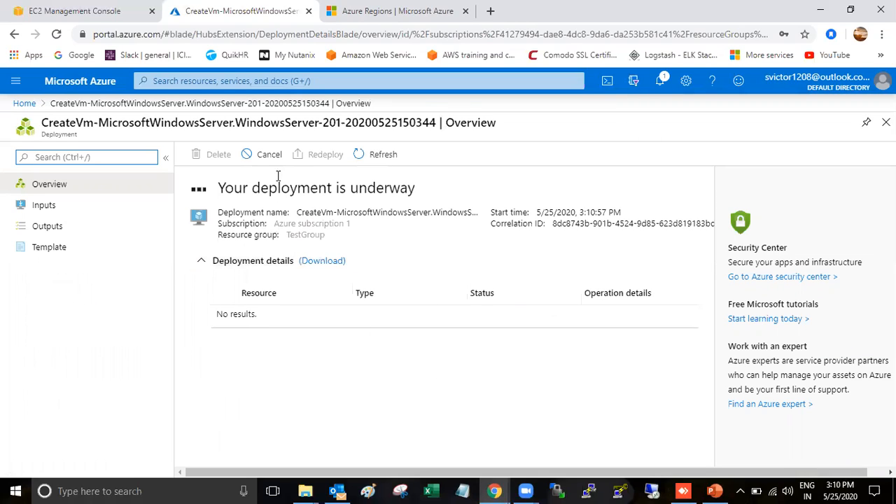
# Refresh the deployment details until TestVM, testvm128, TestVMnsg726 and TestVMip756 are listed
pyautogui.click(383, 156)
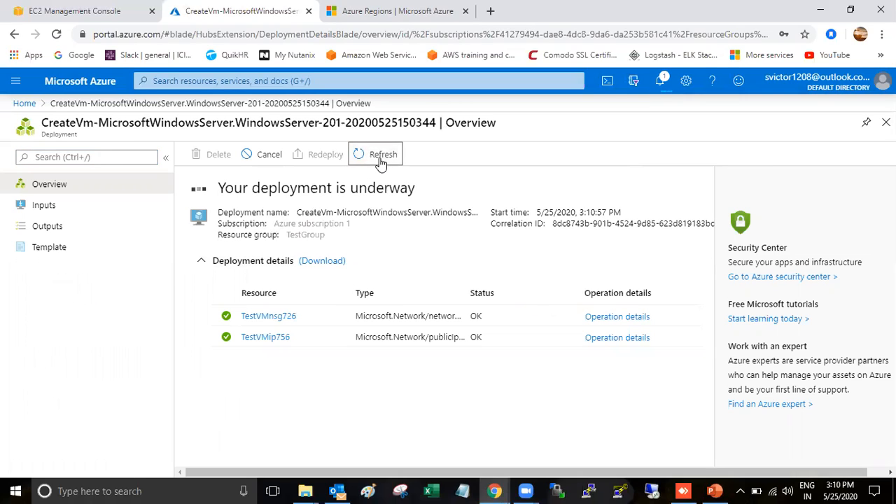
pyautogui.click(379, 157)
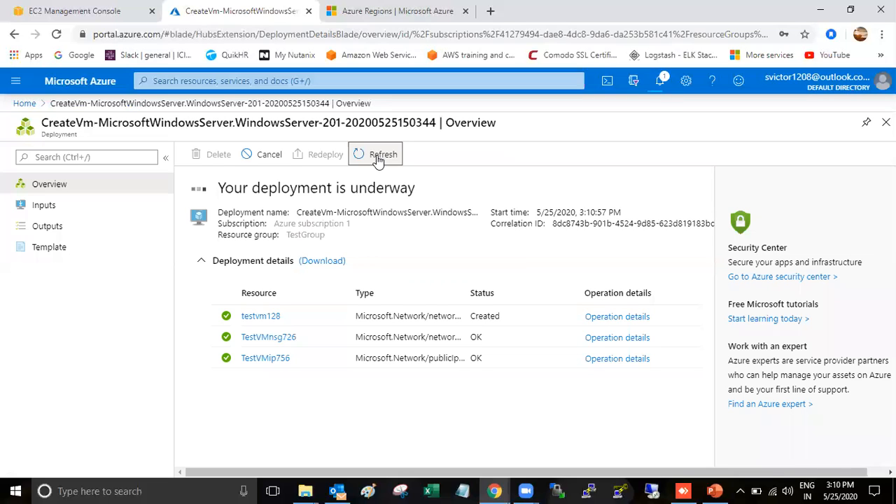
pyautogui.click(378, 157)
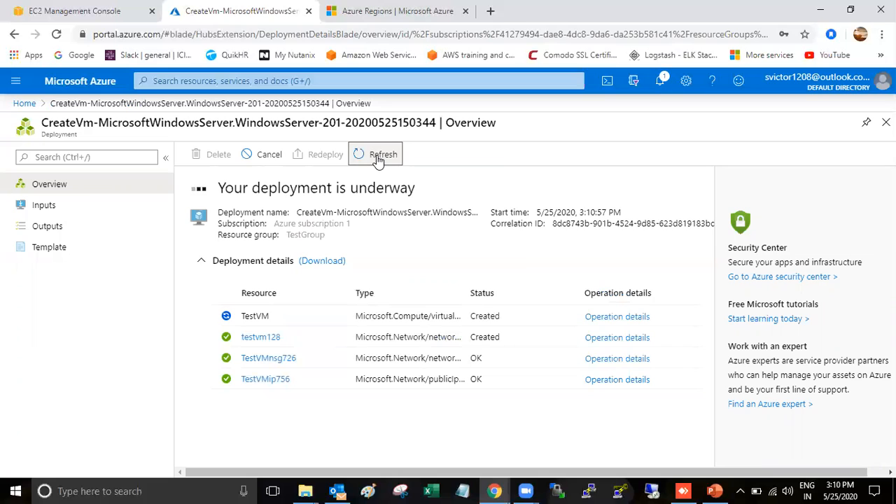
pyautogui.click(378, 158)
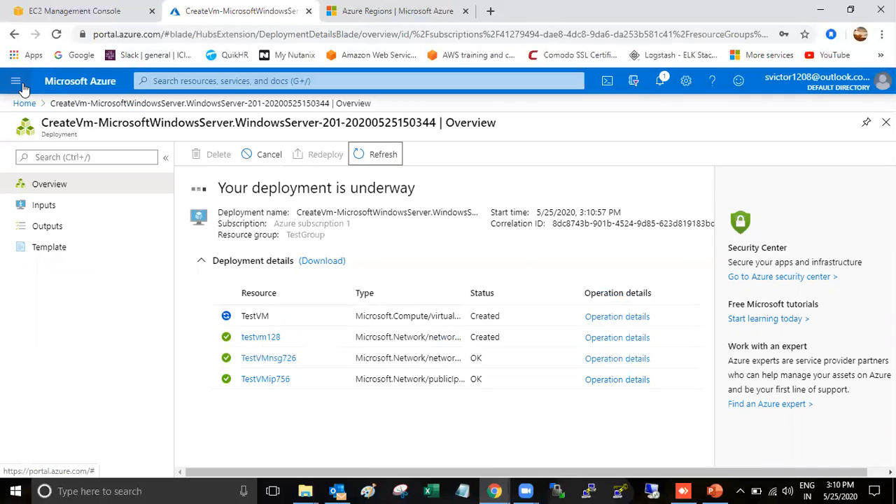
# From the Dashboard, search 'viru' and open the Virtual machines list
pyautogui.click(18, 84)
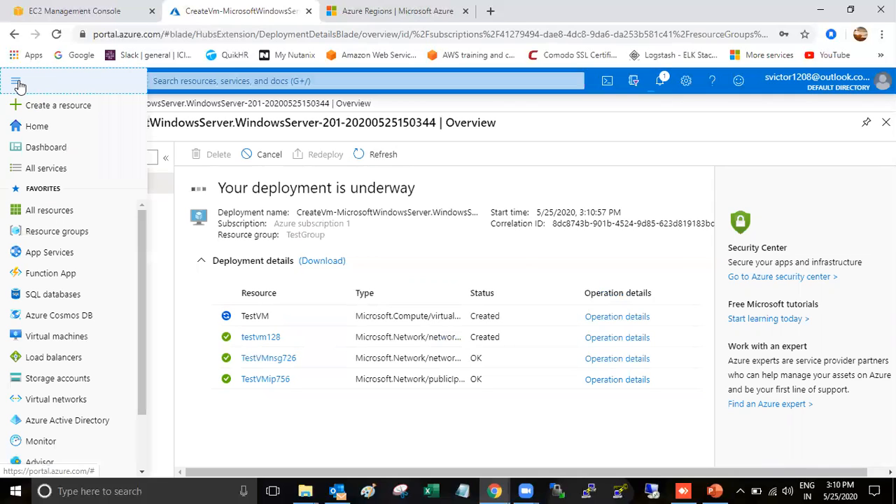
pyautogui.click(46, 149)
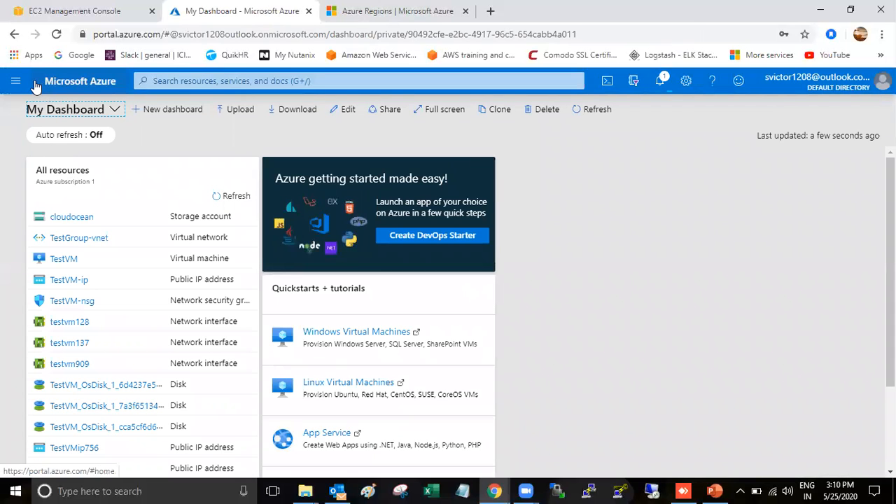
pyautogui.click(218, 84)
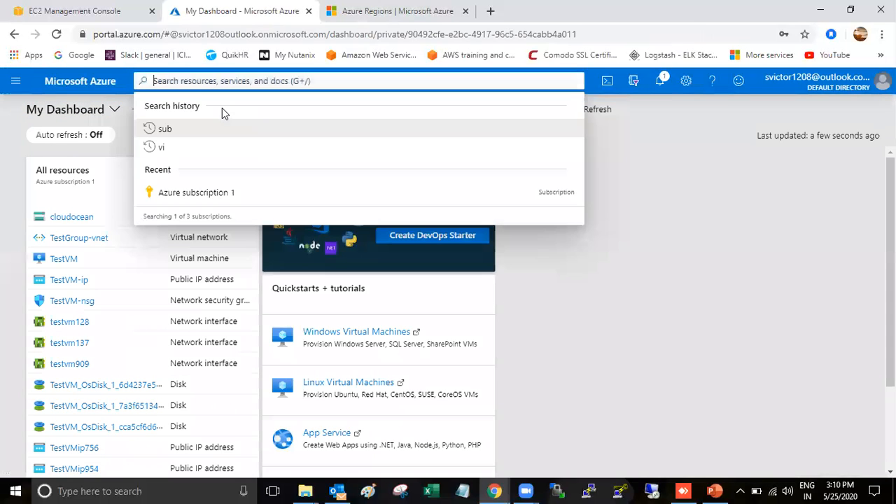
pyautogui.write('viru')
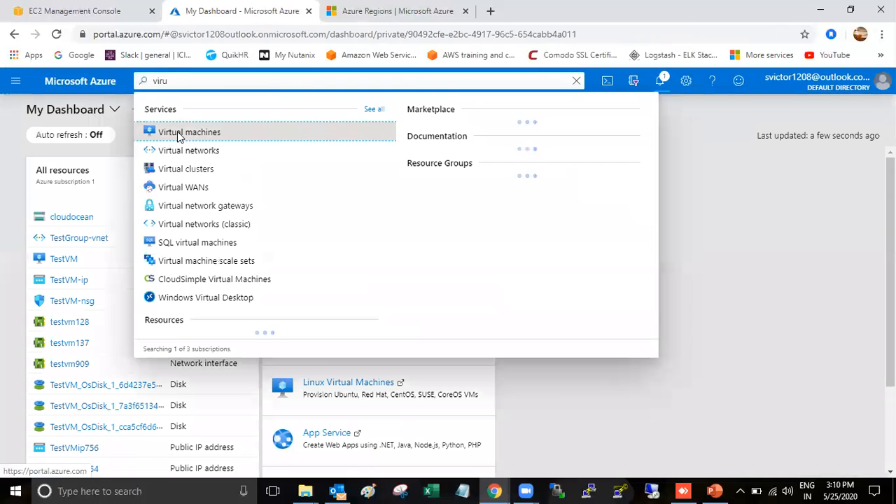
pyautogui.click(180, 134)
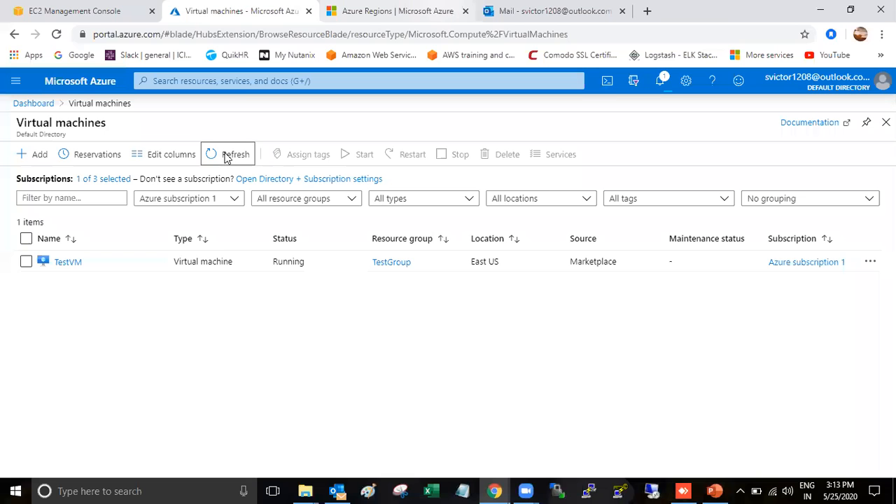
# Refresh the VM list and open TestVM's Overview showing public IP 20.42.107.98
pyautogui.click(226, 155)
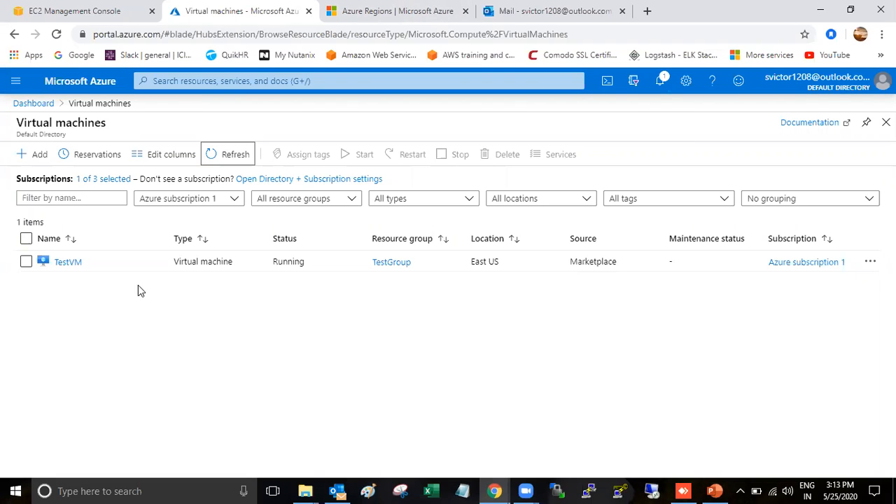
pyautogui.click(69, 265)
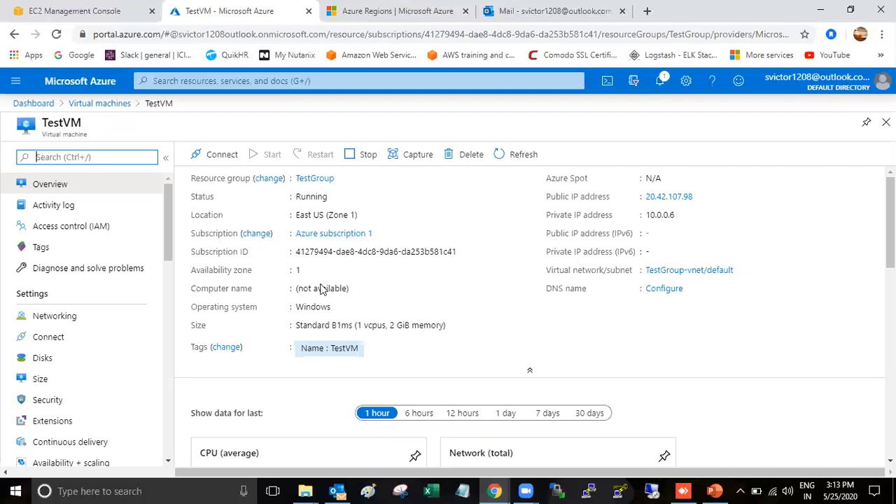
pyautogui.scroll(-3, 592, 252)
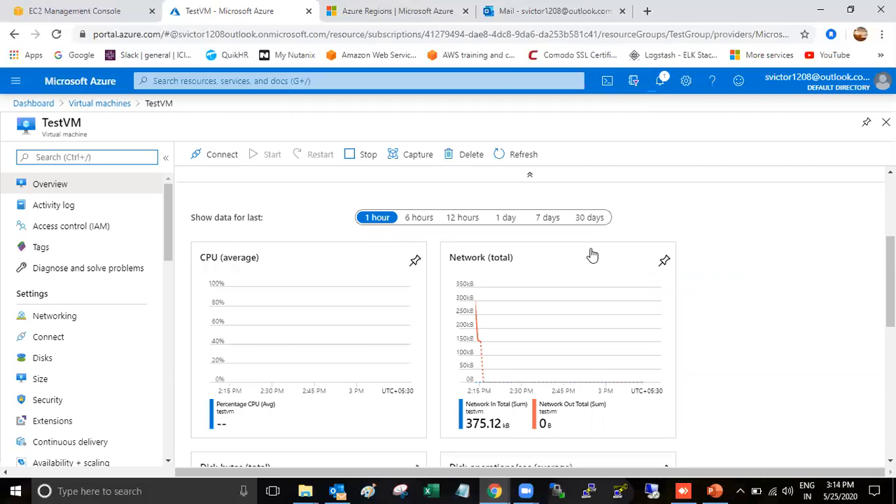
pyautogui.scroll(3, 592, 255)
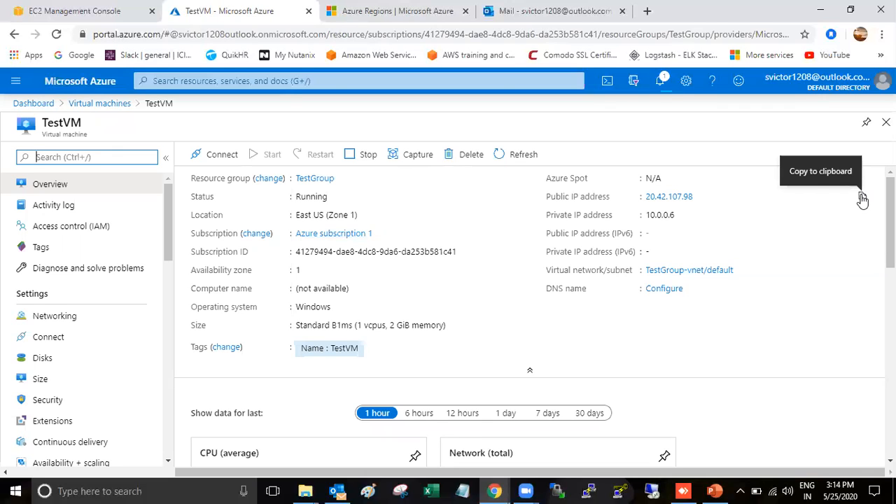
# Copy TestVM's public IP and launch Remote Desktop Connection from the Run prompt
pyautogui.click(863, 198)
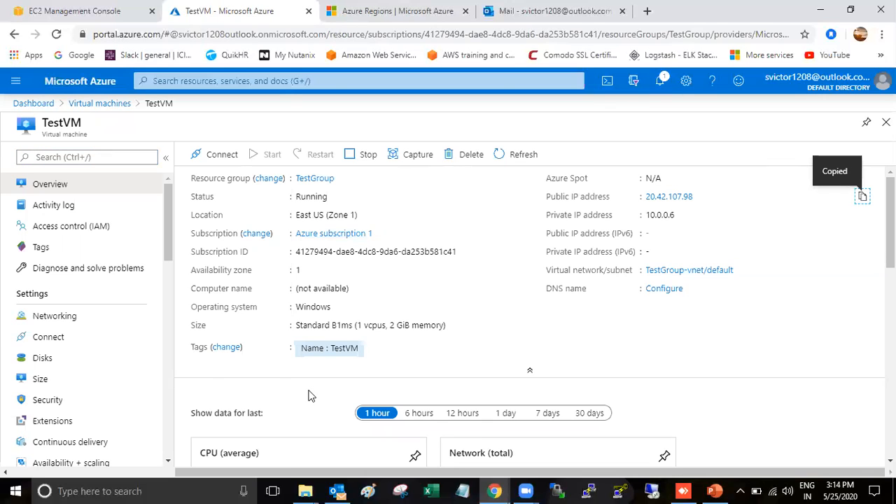
pyautogui.press('super+r')
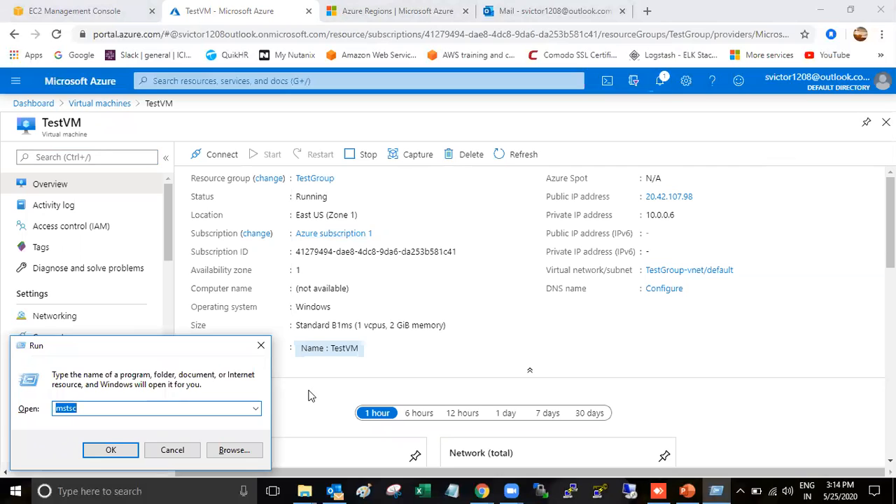
pyautogui.press('Return')
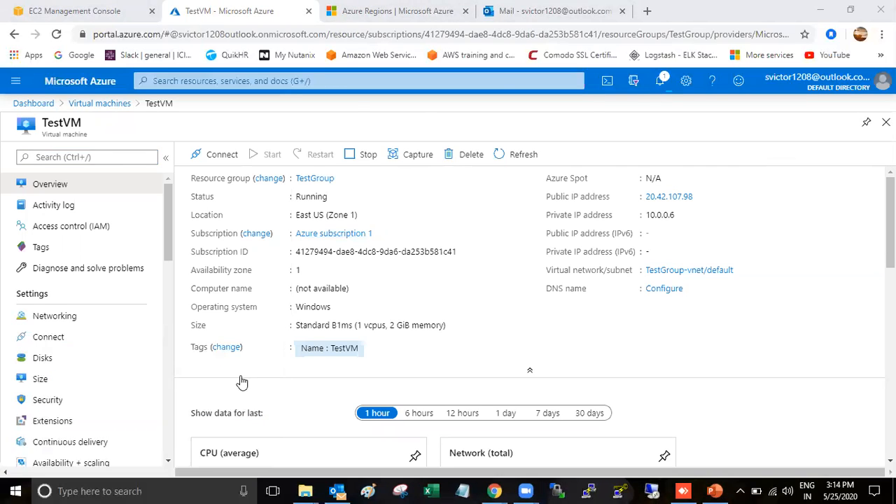
pyautogui.hotkey('ctrl', 'v')
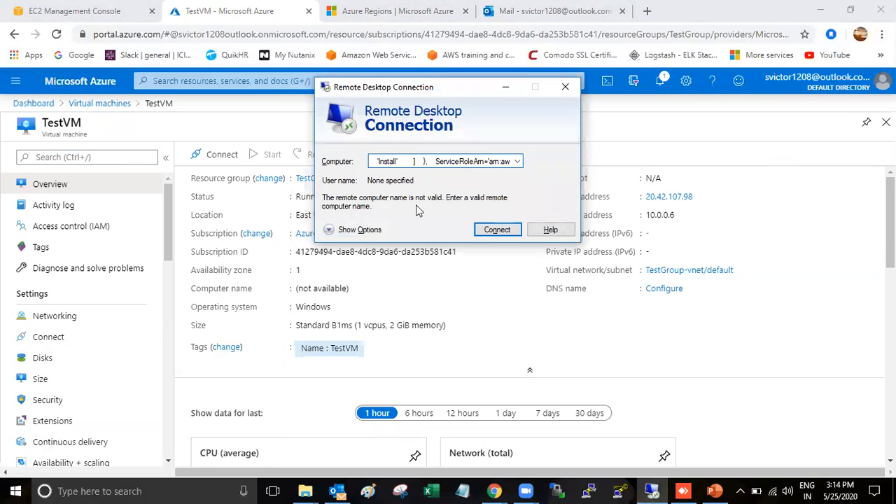
pyautogui.hotkey('ctrl', 'a')
pyautogui.hotkey('ctrl', 'v')
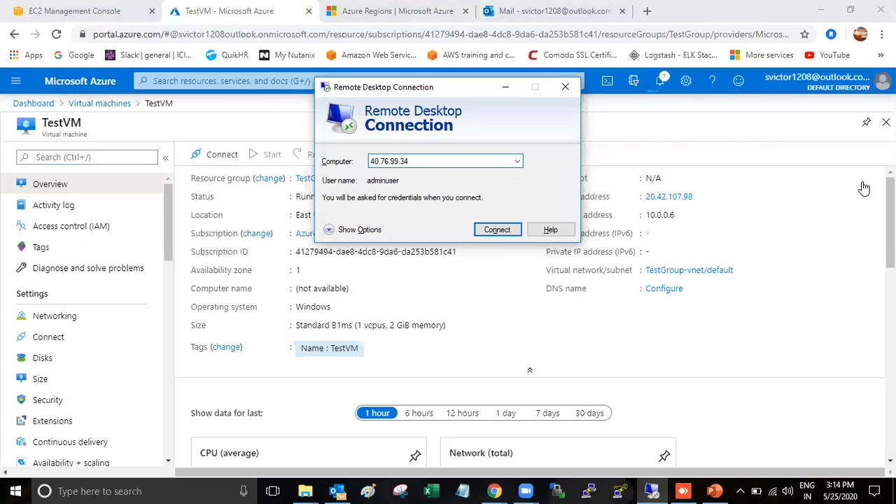
pyautogui.click(864, 188)
pyautogui.click(862, 178)
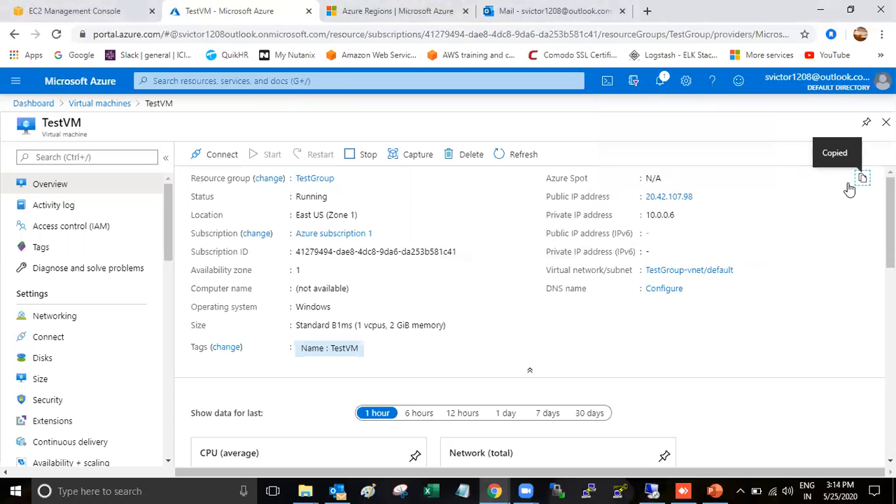
pyautogui.click(649, 490)
pyautogui.hotkey('ctrl', 'v')
pyautogui.hotkey('ctrl', 'a')
pyautogui.press('BackSpace')
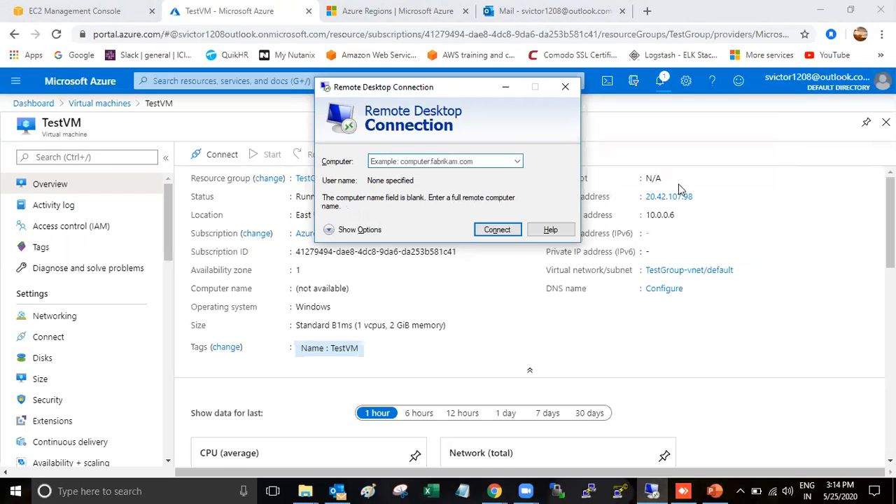
# Enter 20.42.107.98 as the remote computer and connect to it
pyautogui.click(696, 203)
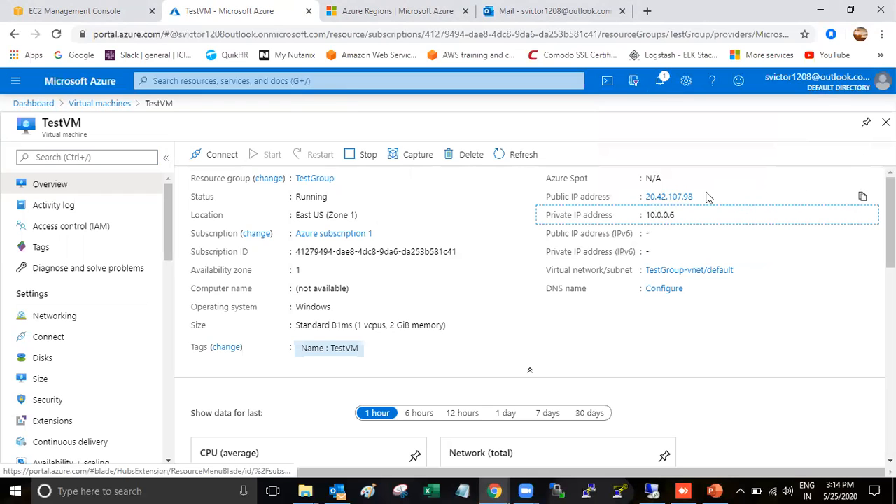
pyautogui.click(862, 198)
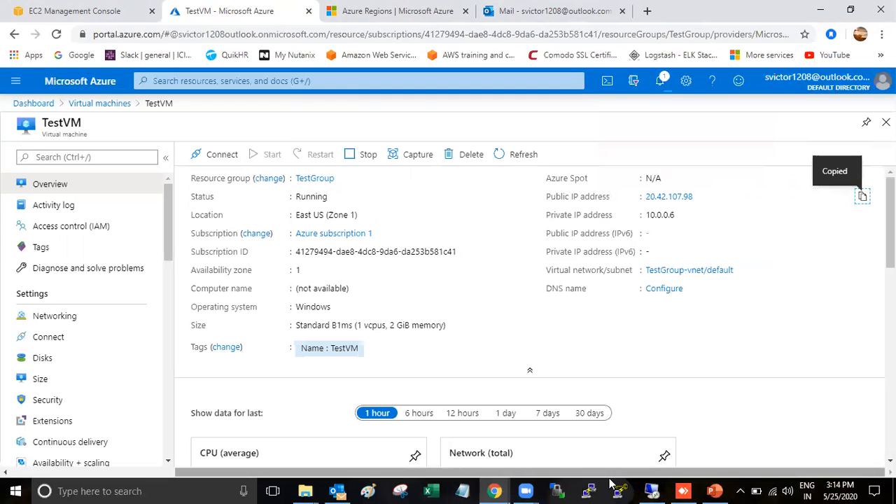
pyautogui.click(651, 491)
pyautogui.click(394, 159)
pyautogui.hotkey('ctrl', 'v')
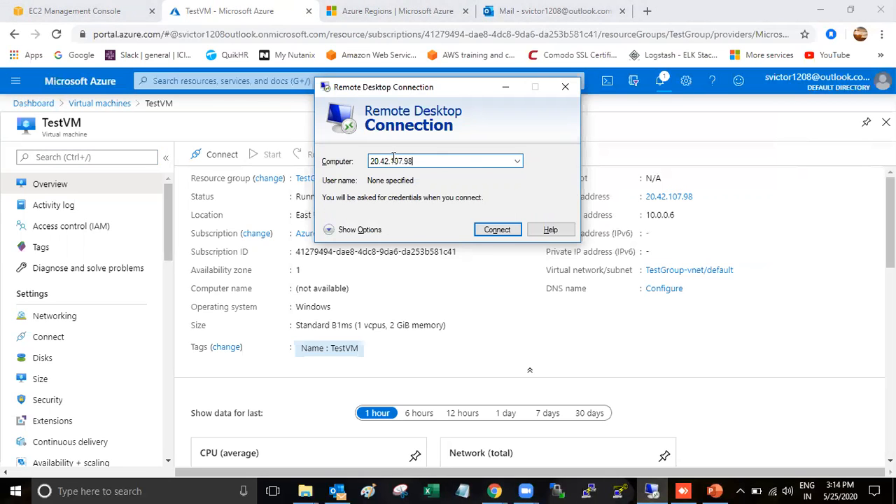
pyautogui.click(492, 232)
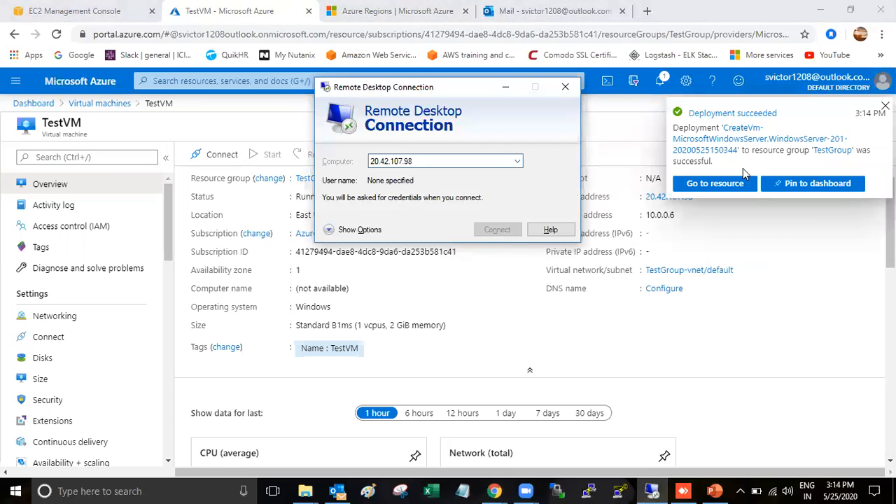
pyautogui.click(488, 226)
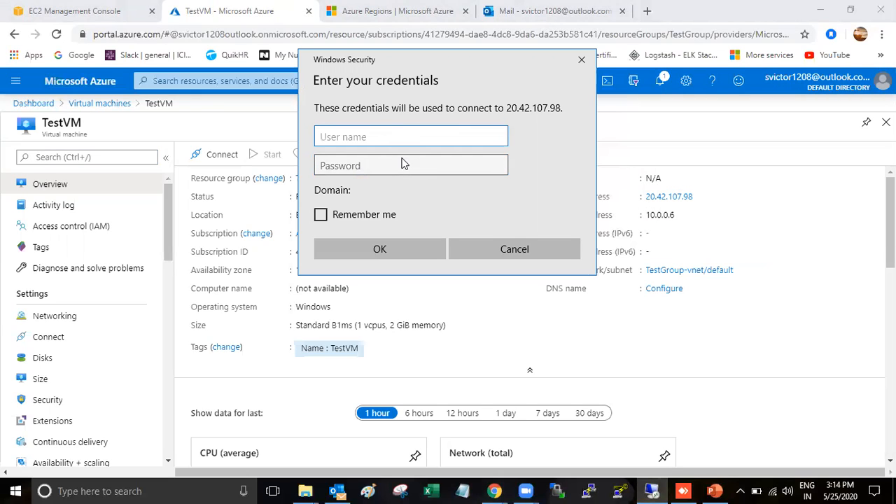
# Sign in with the admin username and password, accepting the untrusted certificate
pyautogui.write('adminuser')
pyautogui.press('Tab')
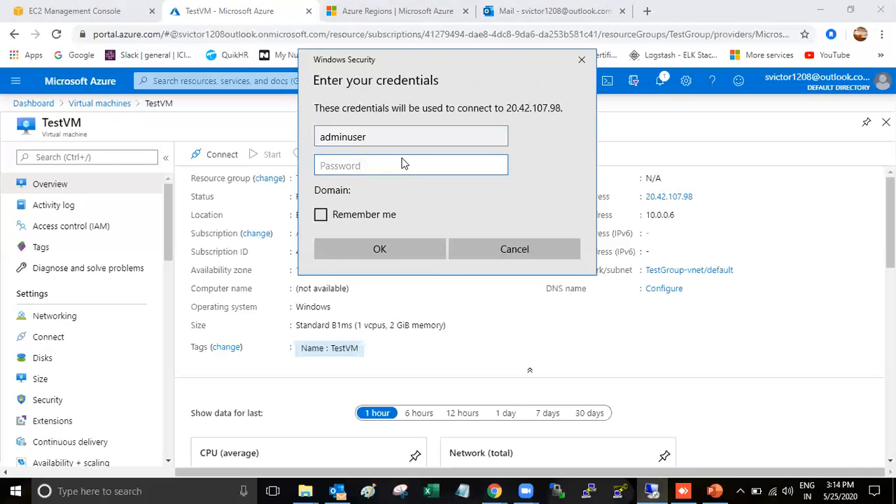
pyautogui.write('•••••••••••••••')
pyautogui.press('Return')
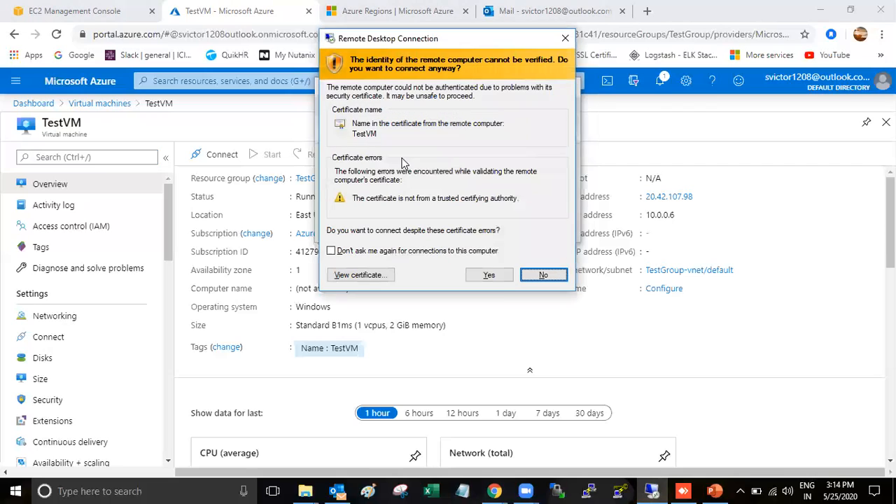
pyautogui.click(491, 276)
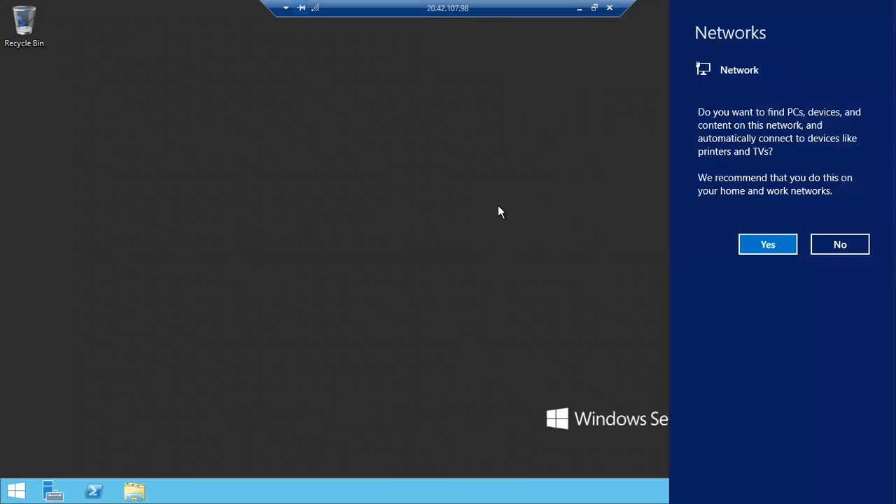
# Answer Yes to network discovery so Server Manager's Dashboard opens
pyautogui.click(763, 249)
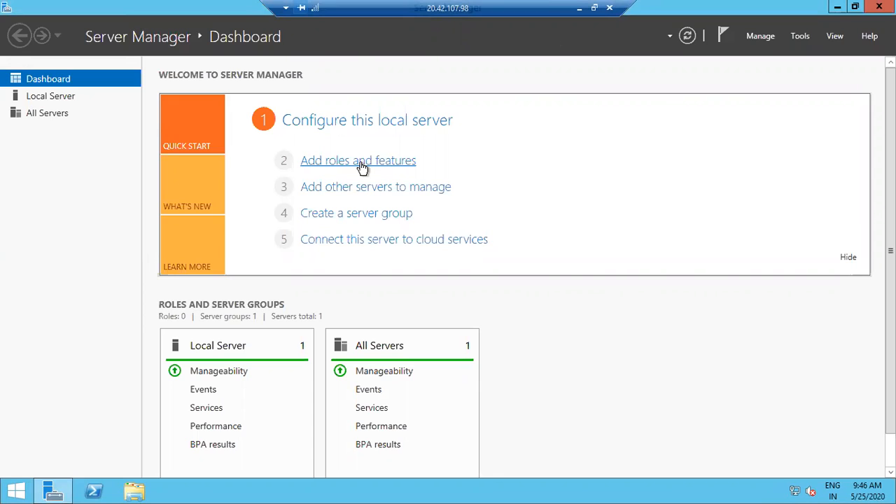
pyautogui.click(362, 162)
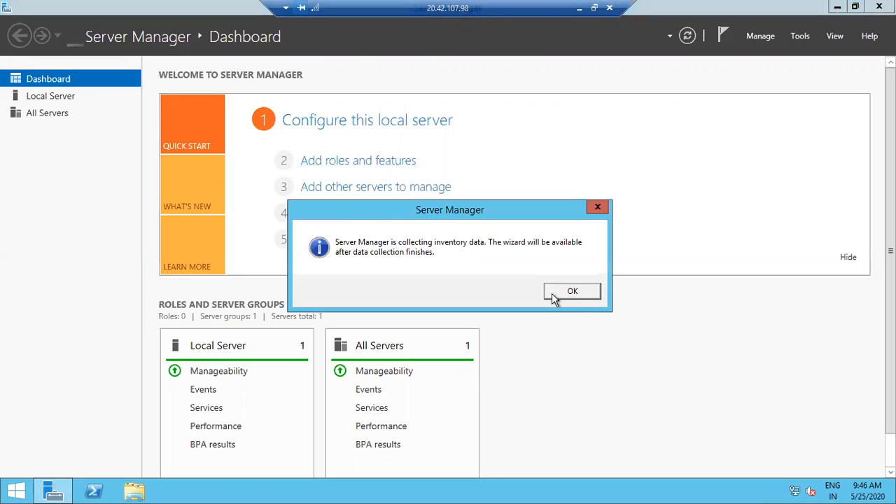
pyautogui.click(572, 292)
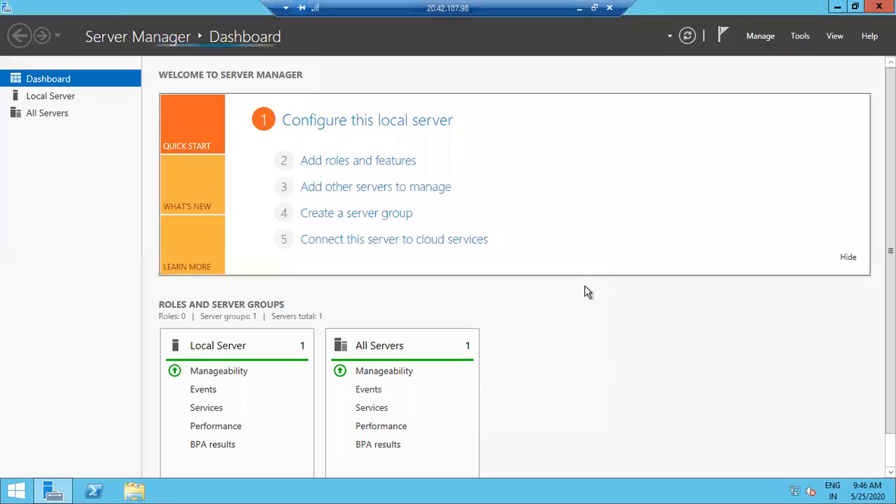
pyautogui.click(354, 161)
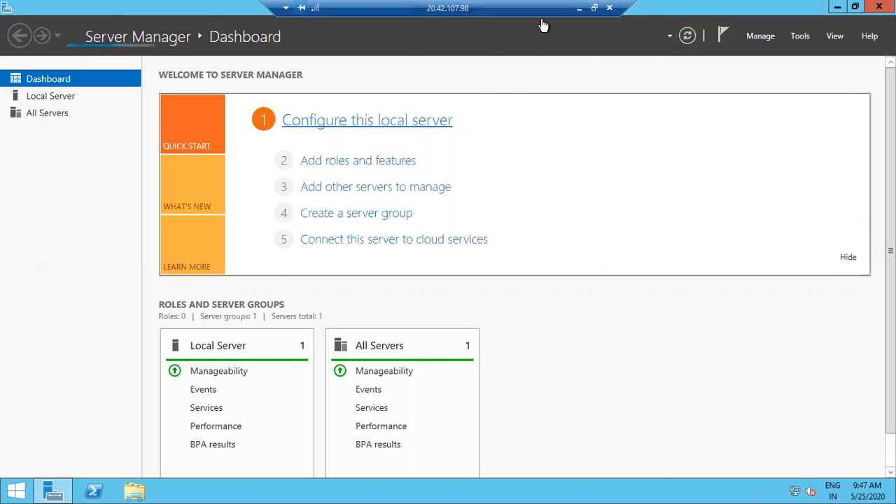
# Minimize the remote session to review TestVM's Overview, then restore the session
pyautogui.click(580, 8)
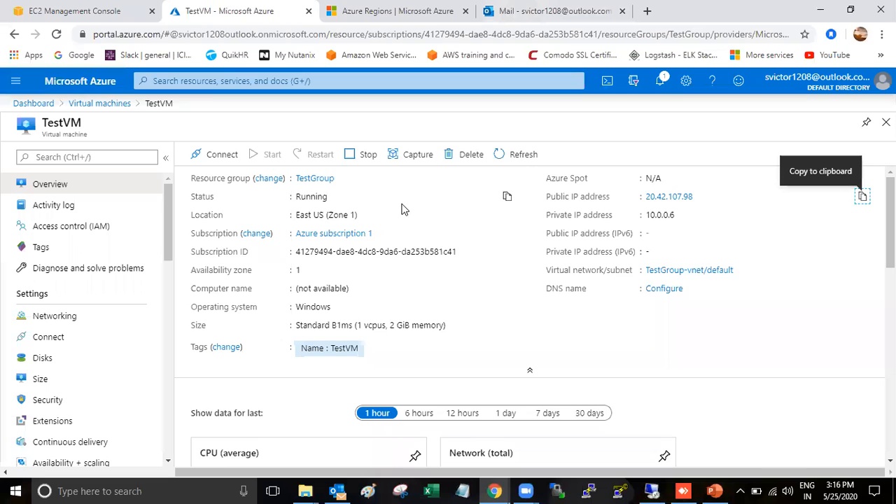
pyautogui.scroll(-3, 471, 267)
pyautogui.scroll(3, 471, 269)
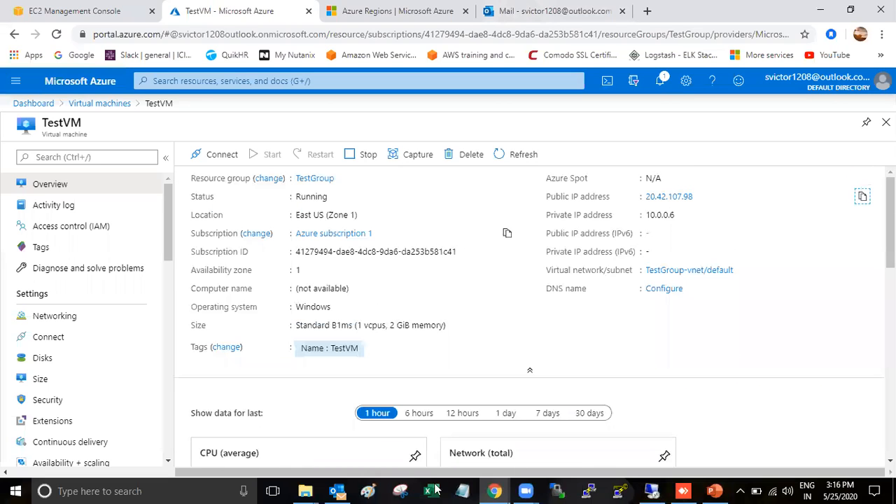
pyautogui.click(651, 491)
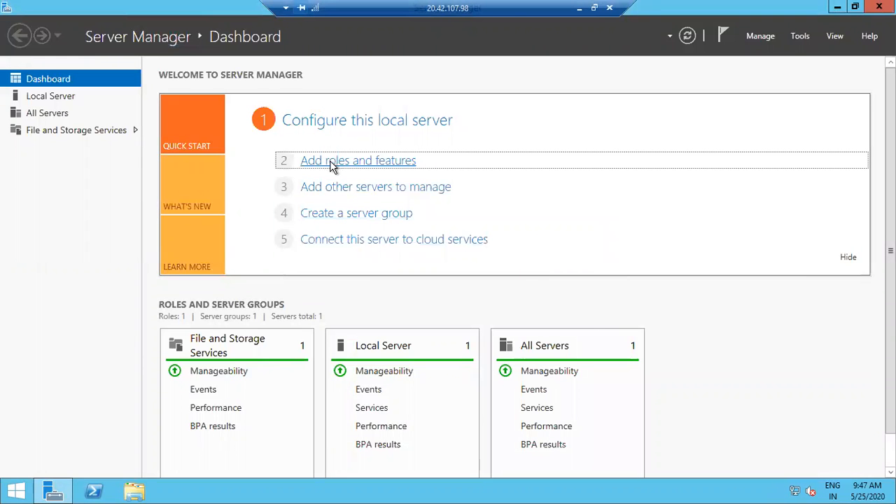
# Start a role-based install on TestVM and select Web Server (IIS) with its required features
pyautogui.click(331, 161)
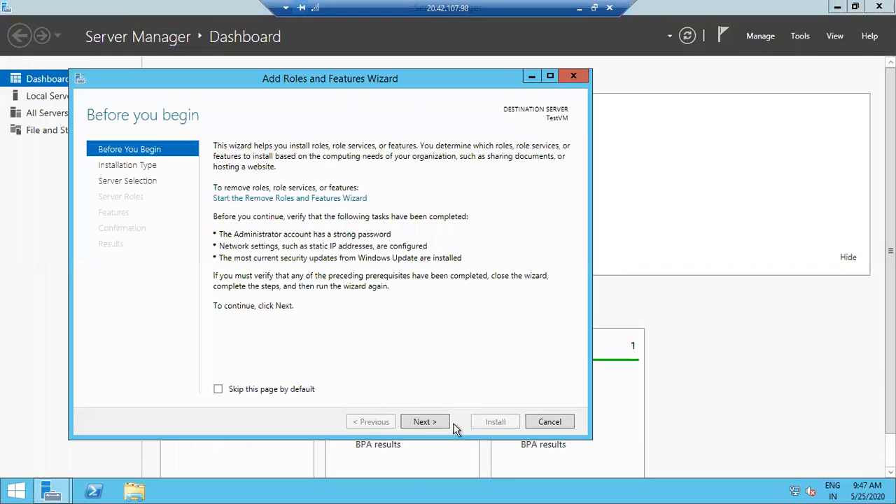
pyautogui.click(425, 422)
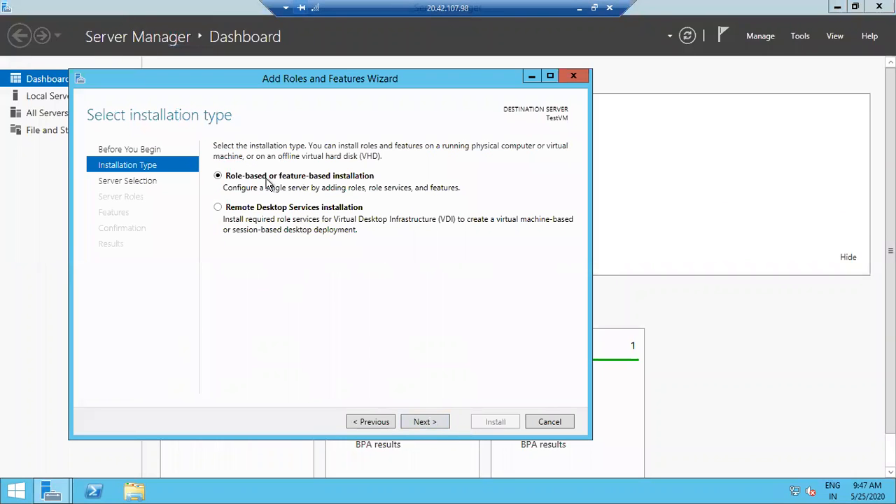
pyautogui.click(425, 422)
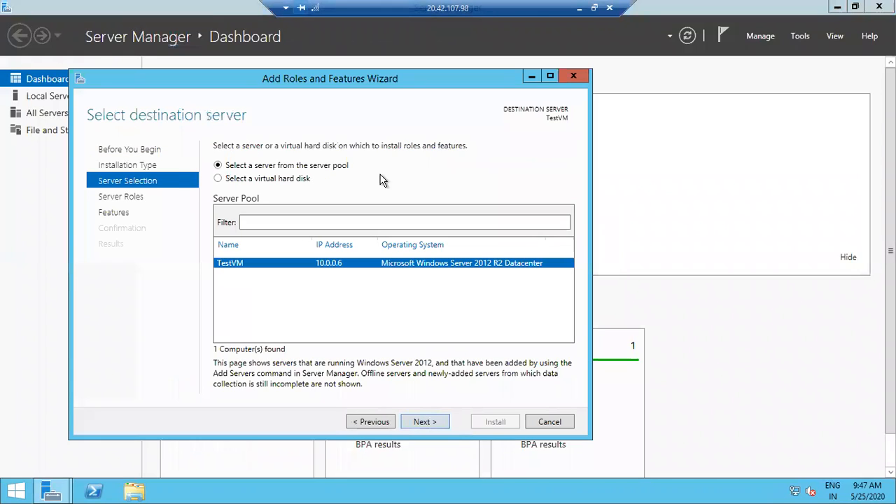
pyautogui.click(425, 422)
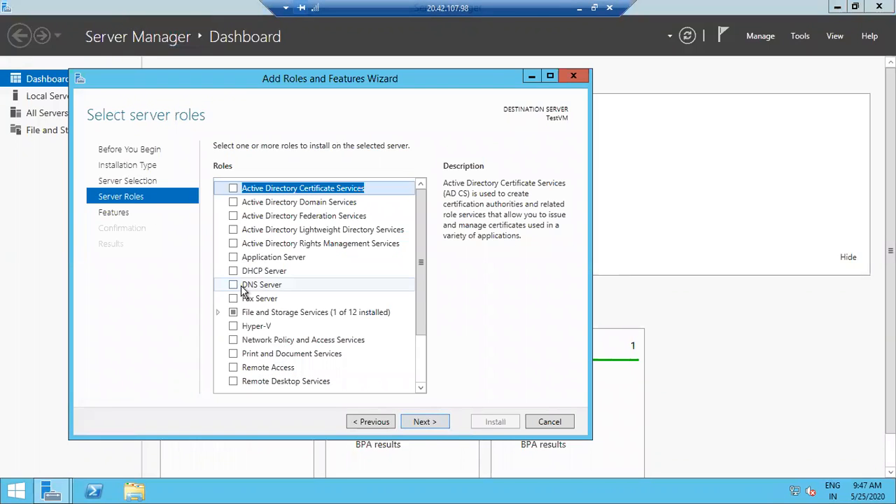
pyautogui.scroll(-2, 244, 298)
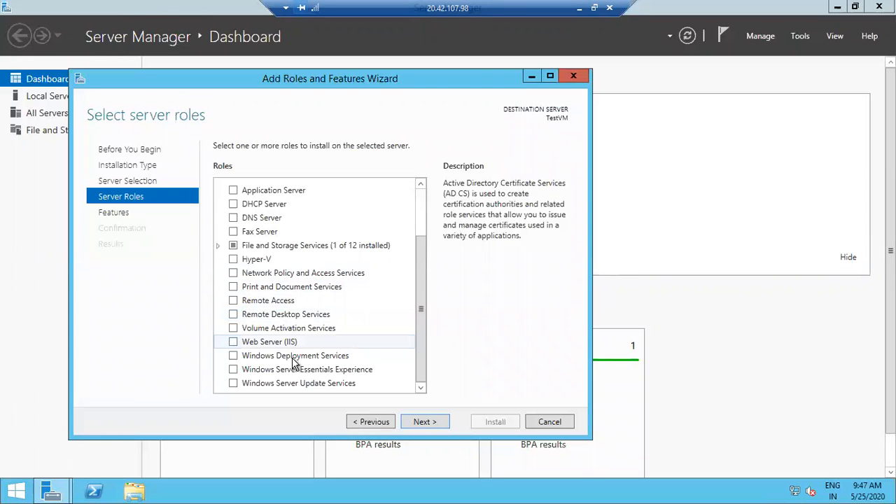
pyautogui.click(236, 343)
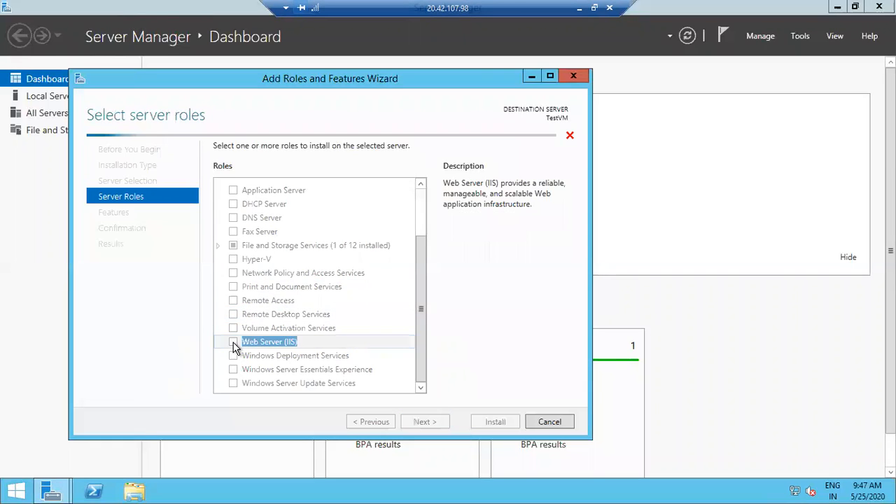
pyautogui.click(383, 369)
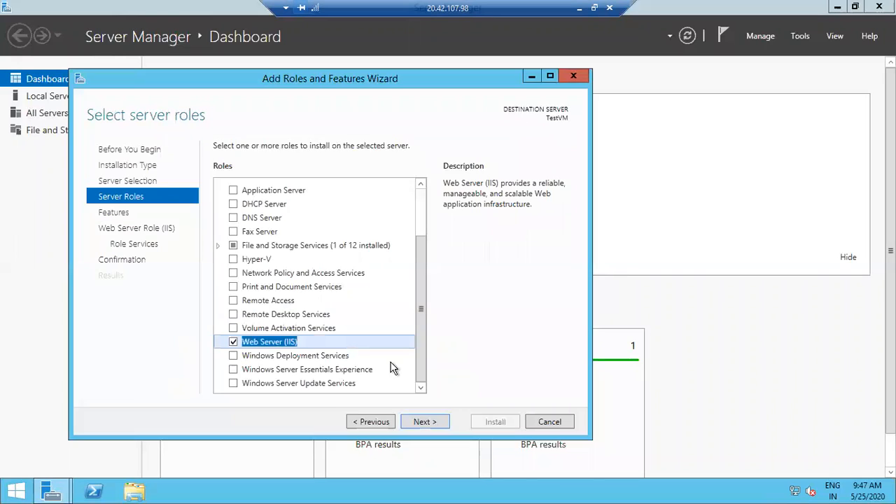
pyautogui.scroll(2, 413, 232)
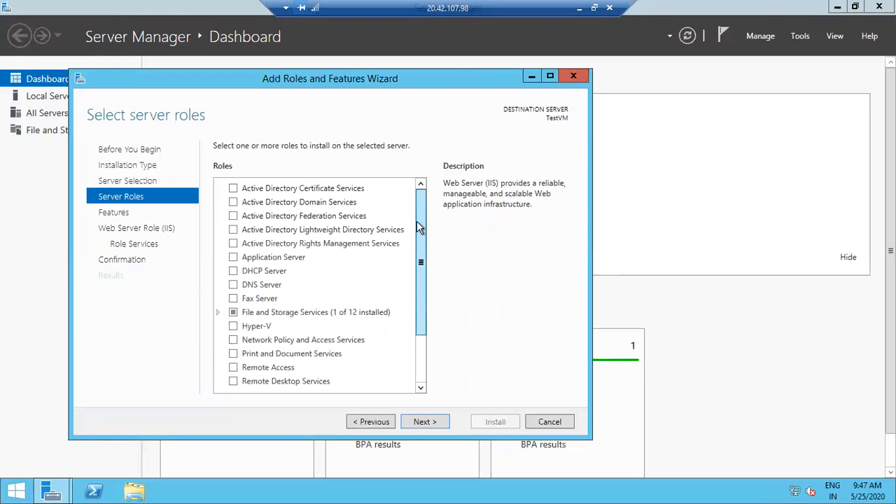
# Continue through the remaining wizard pages, install IIS, and close the wizard
pyautogui.click(423, 423)
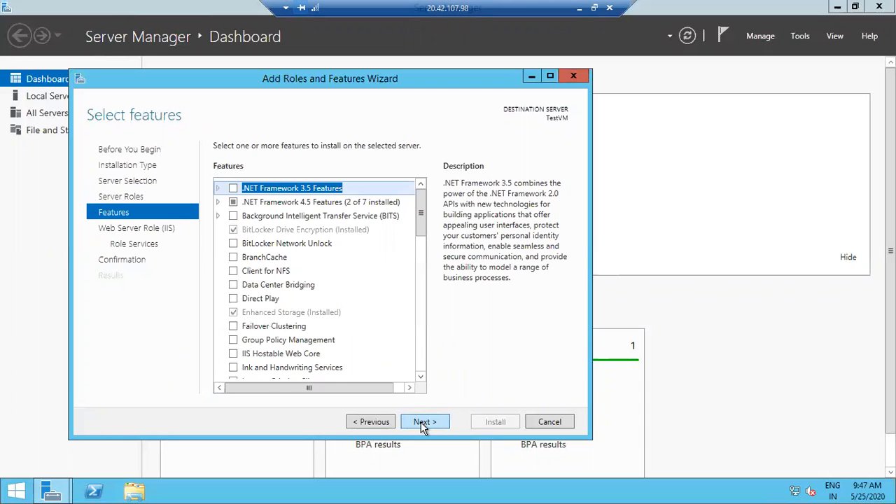
pyautogui.click(422, 424)
pyautogui.click(422, 424)
pyautogui.click(423, 423)
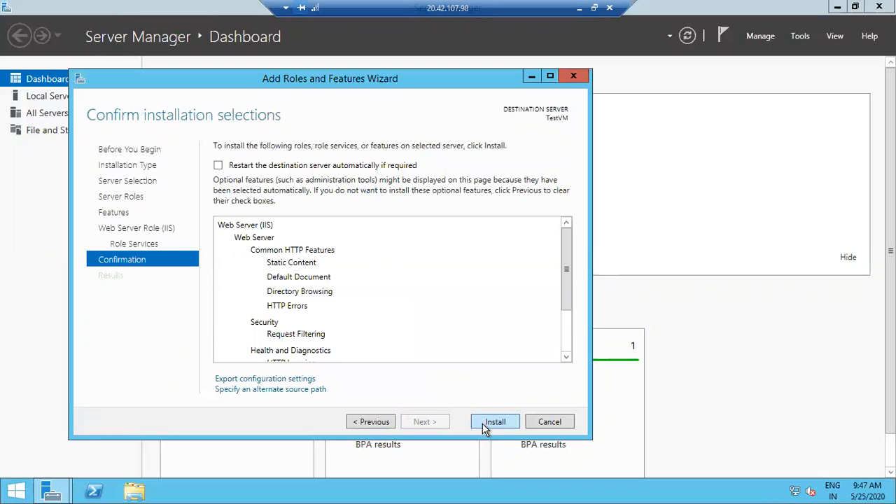
pyautogui.click(482, 424)
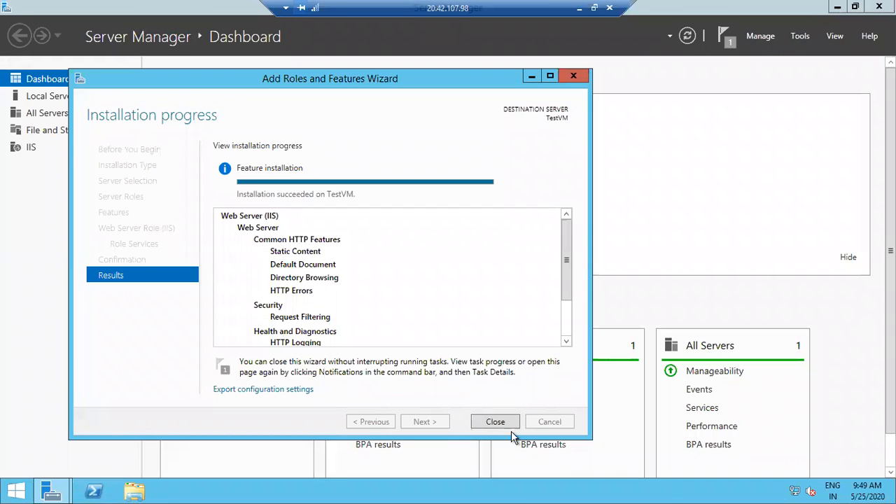
pyautogui.click(496, 423)
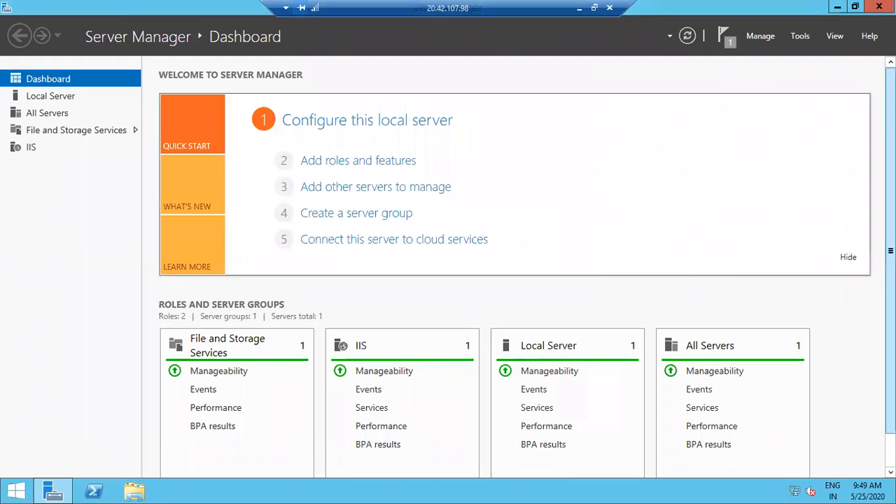
# Copy TestVM's public IP 20.42.107.98, load it in a new browser tab, then return to TestVM
pyautogui.click(577, 7)
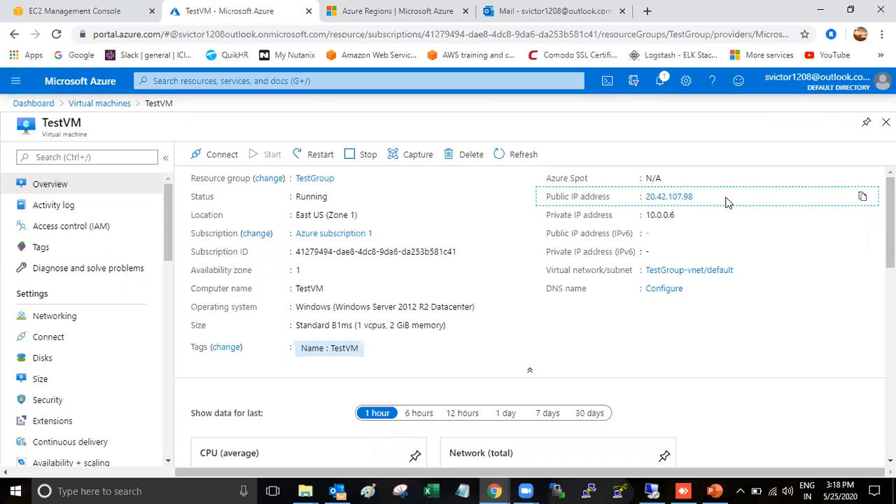
pyautogui.click(863, 198)
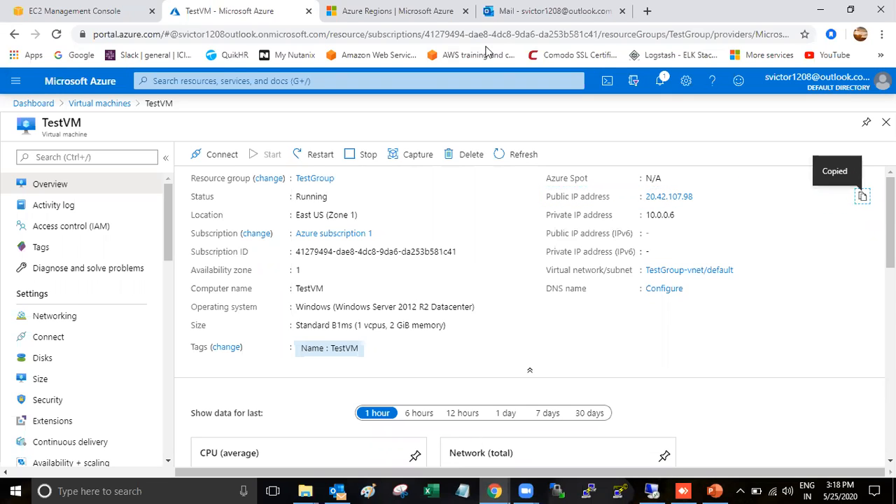
pyautogui.click(647, 10)
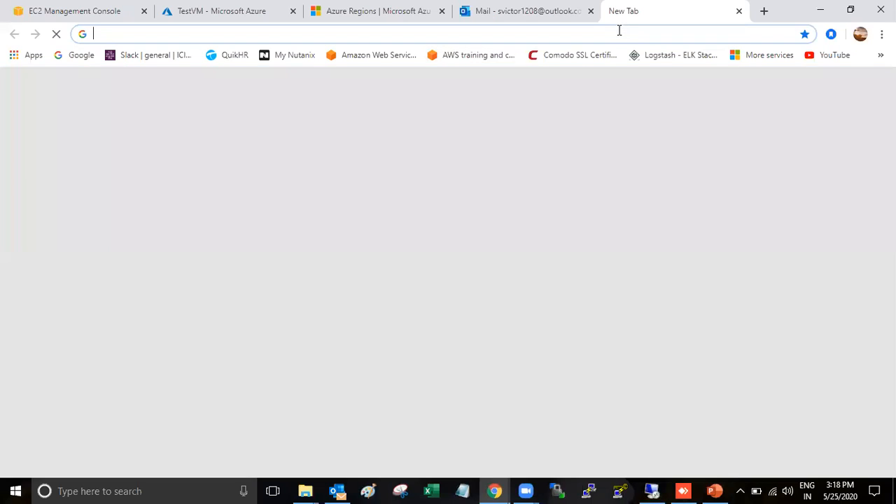
pyautogui.hotkey('ctrl', 'v')
pyautogui.press('Return')
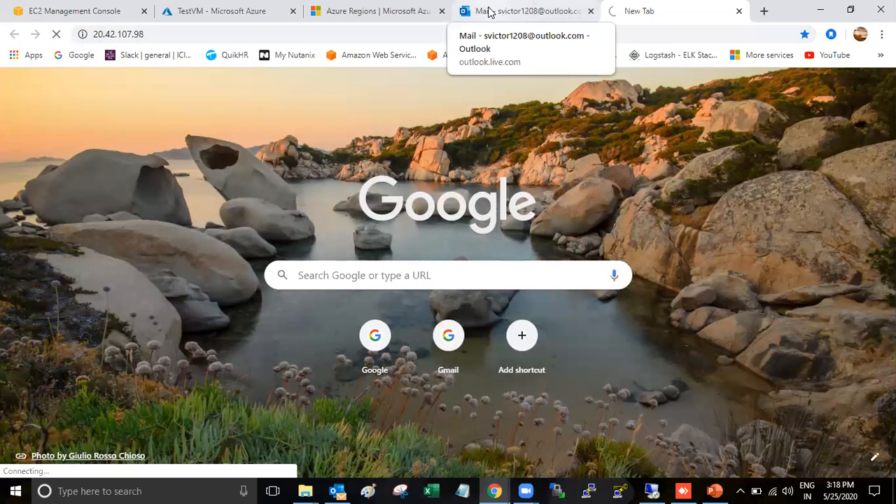
pyautogui.click(386, 13)
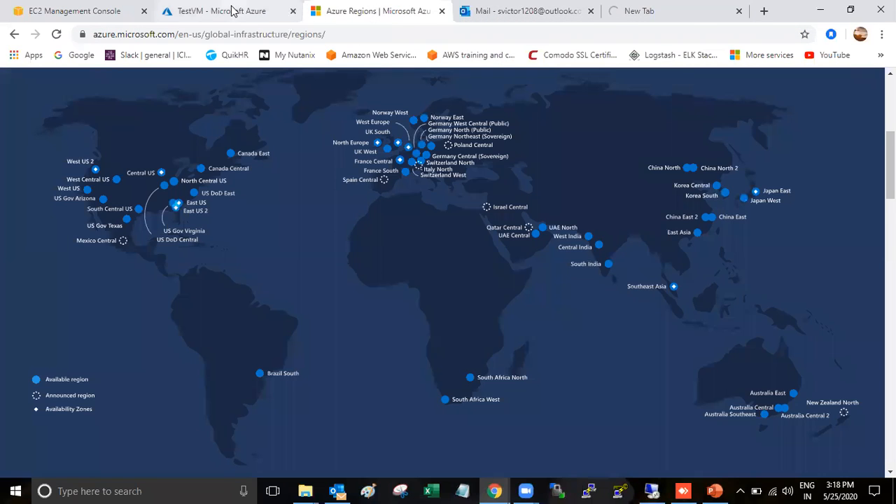
pyautogui.click(233, 12)
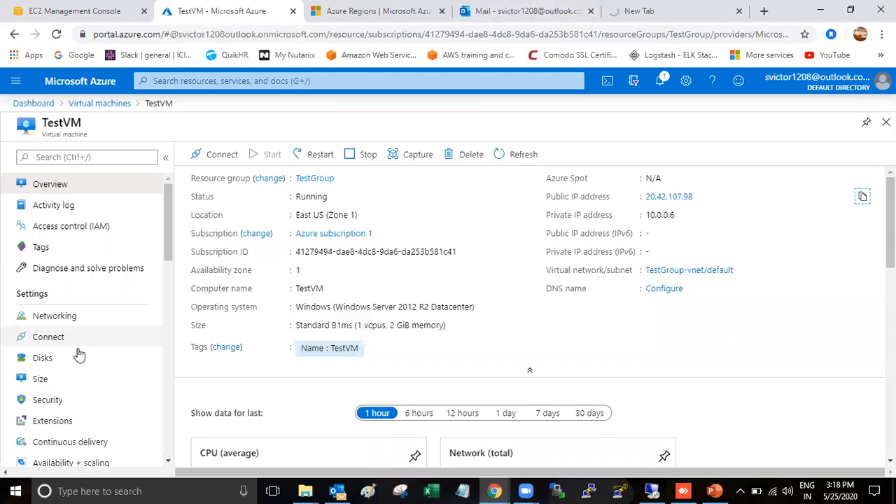
# Open TestVM's Networking settings and bring the inbound port rules into view
pyautogui.click(71, 320)
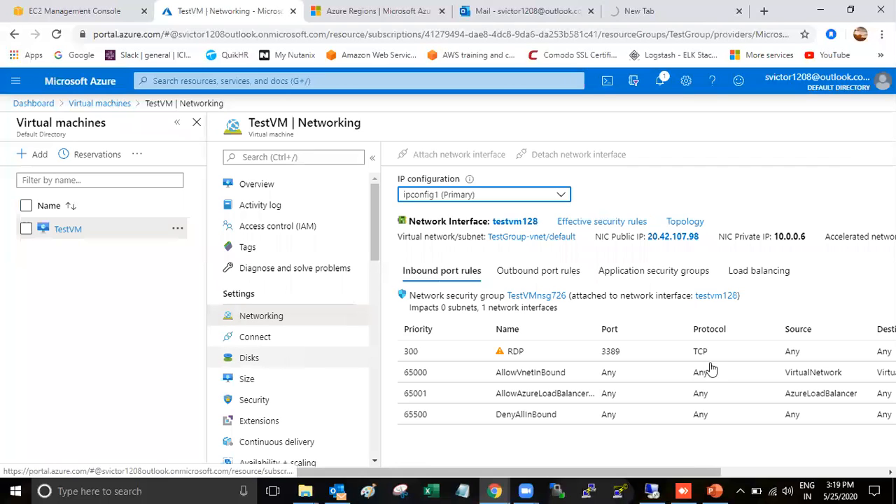
pyautogui.scroll(-1, 551, 378)
pyautogui.moveTo(621, 475); pyautogui.dragTo(722, 474)
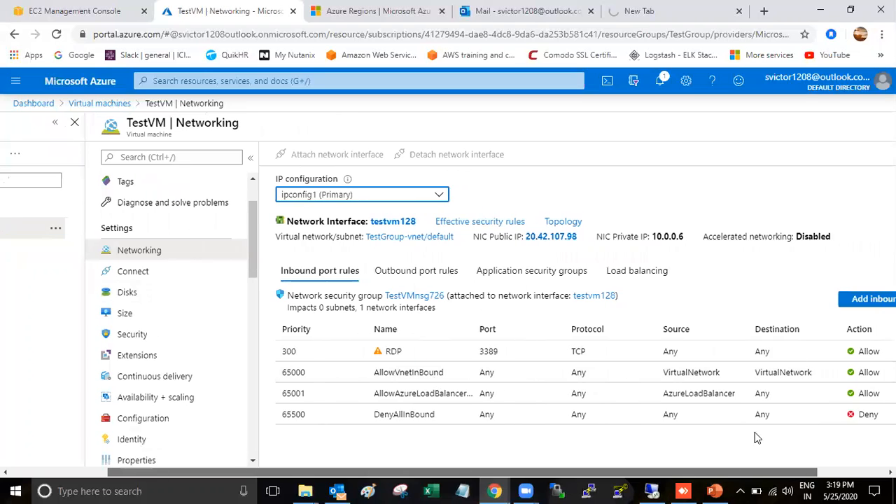
# Add inbound rule Port_80 allowing destination port 80 instead of 8080
pyautogui.click(868, 299)
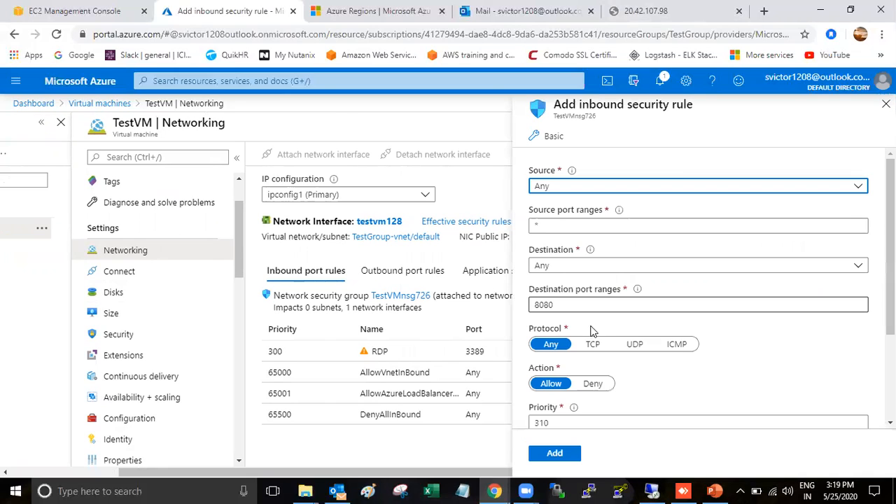
pyautogui.click(557, 306)
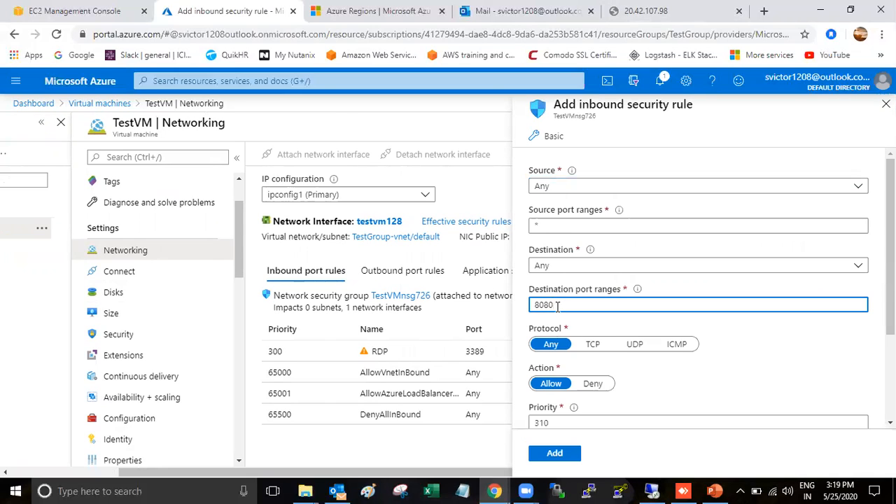
pyautogui.scroll(-3, 630, 400)
pyautogui.click(586, 330)
pyautogui.press('BackSpace')
pyautogui.press('BackSpace')
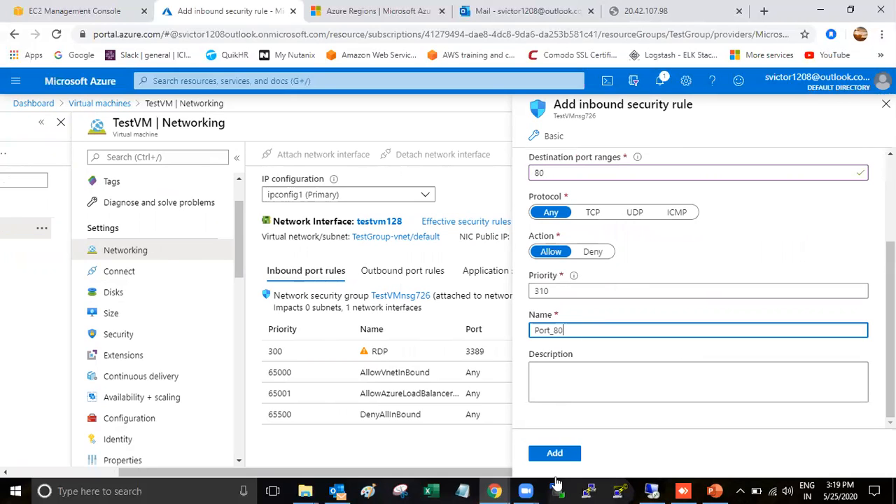
pyautogui.click(556, 455)
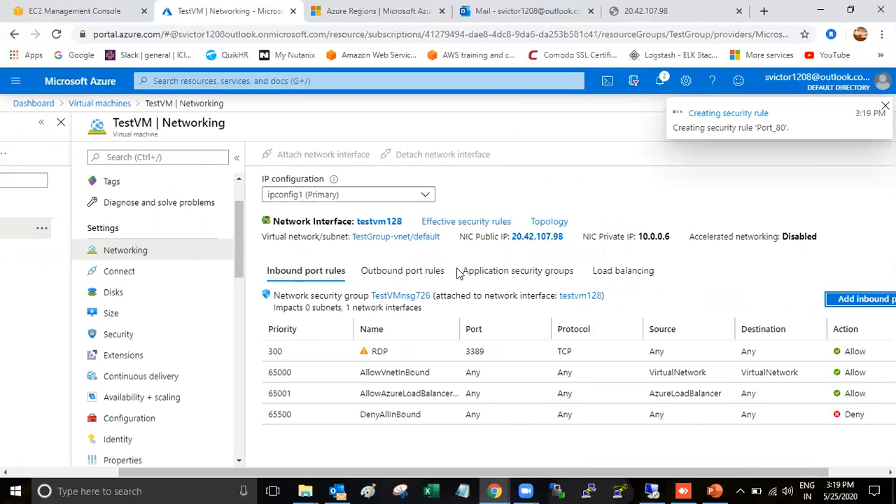
# Reload the 20.42.107.98 tab, which still times out, then reopen TestVM from Virtual machines
pyautogui.click(119, 254)
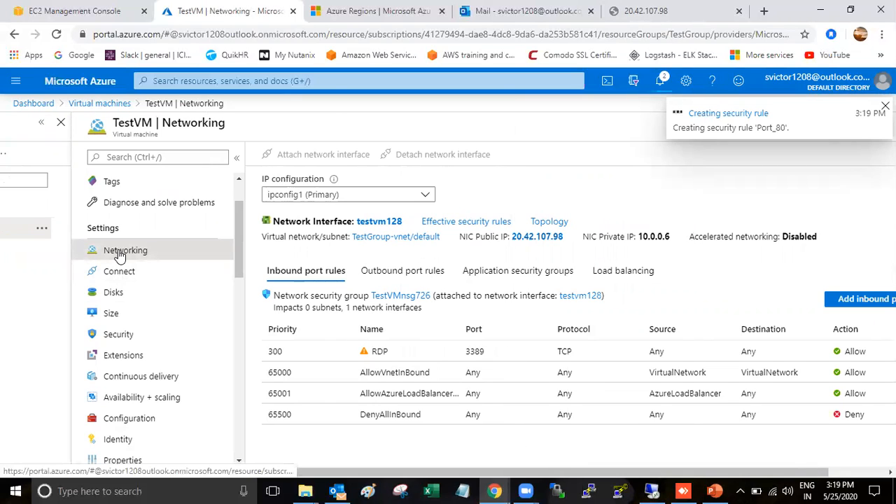
pyautogui.click(80, 104)
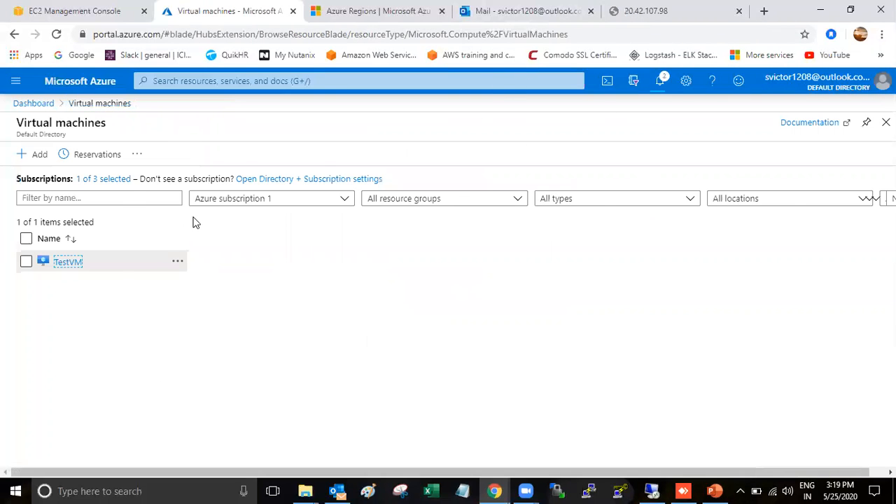
pyautogui.click(673, 15)
pyautogui.click(628, 34)
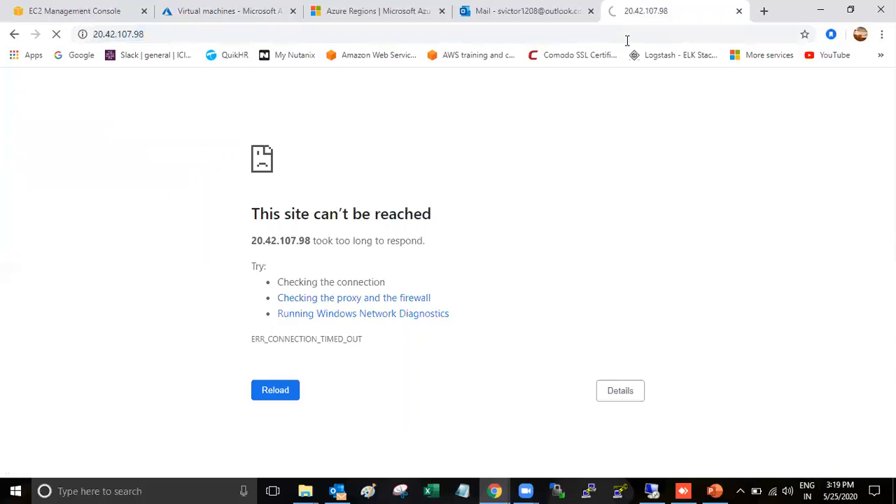
pyautogui.click(539, 14)
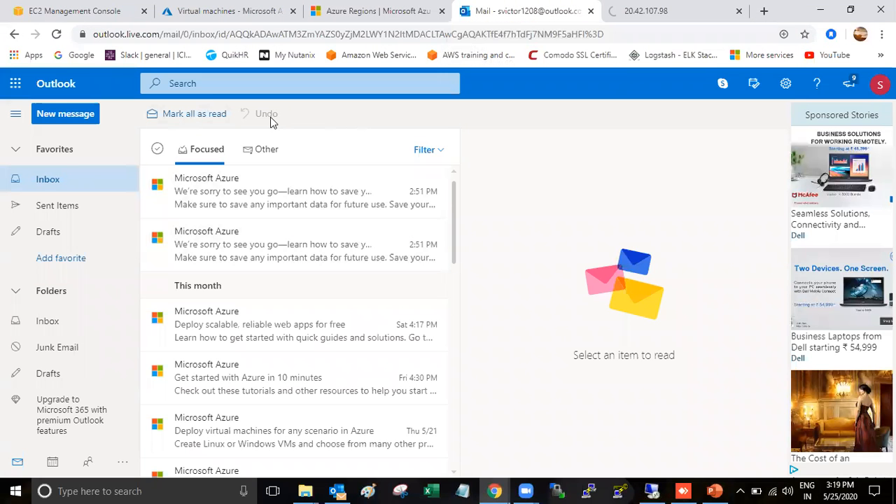
pyautogui.click(652, 11)
pyautogui.click(571, 34)
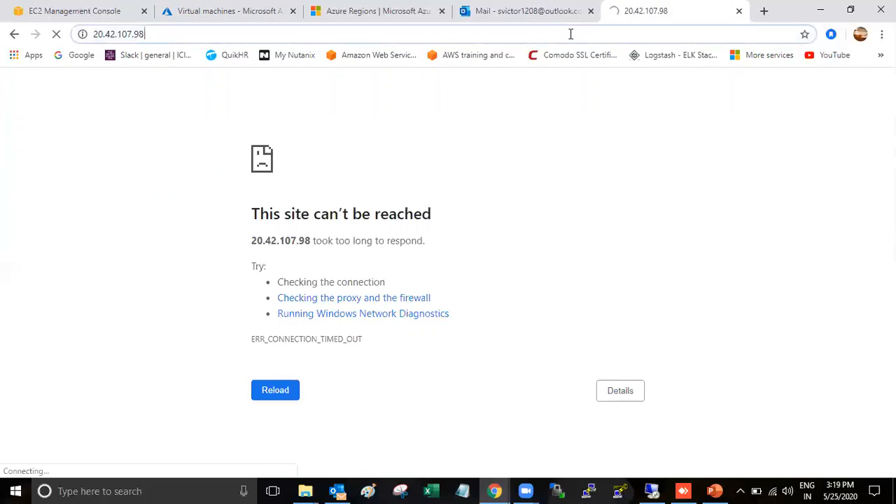
pyautogui.press('Return')
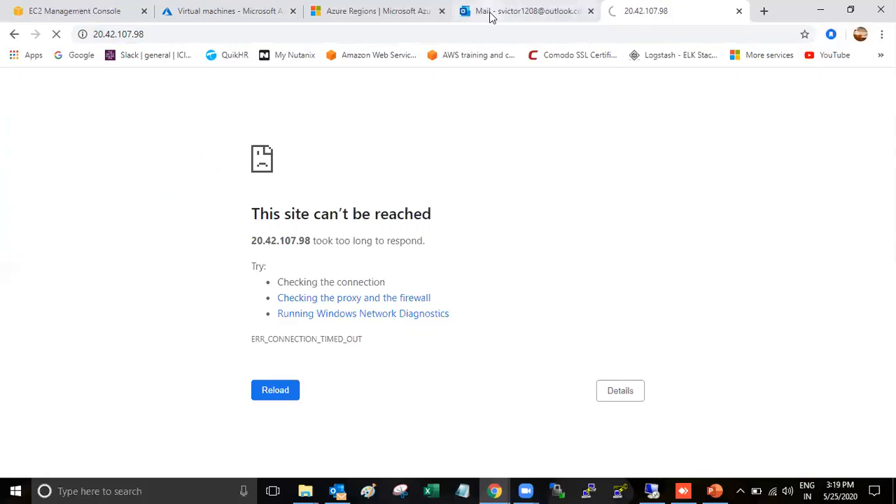
pyautogui.click(221, 19)
pyautogui.click(68, 263)
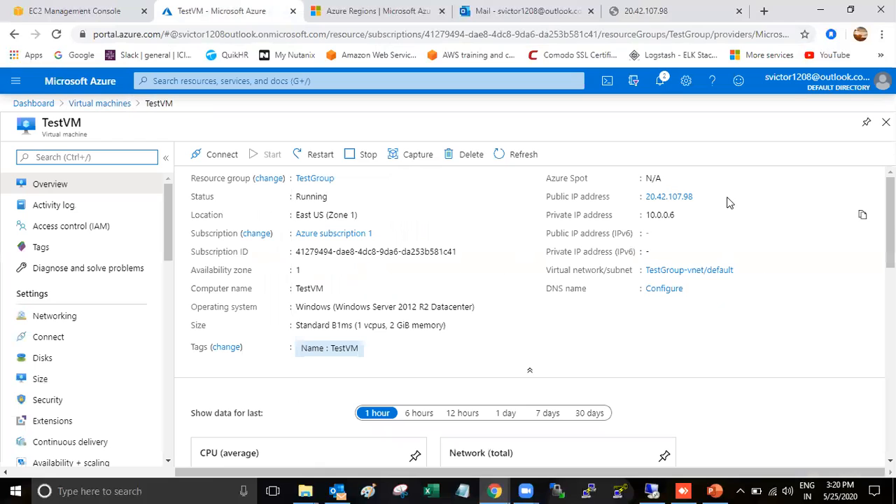
# Copy the public IP 20.42.107.98 and reload it in the existing IP tab
pyautogui.click(865, 198)
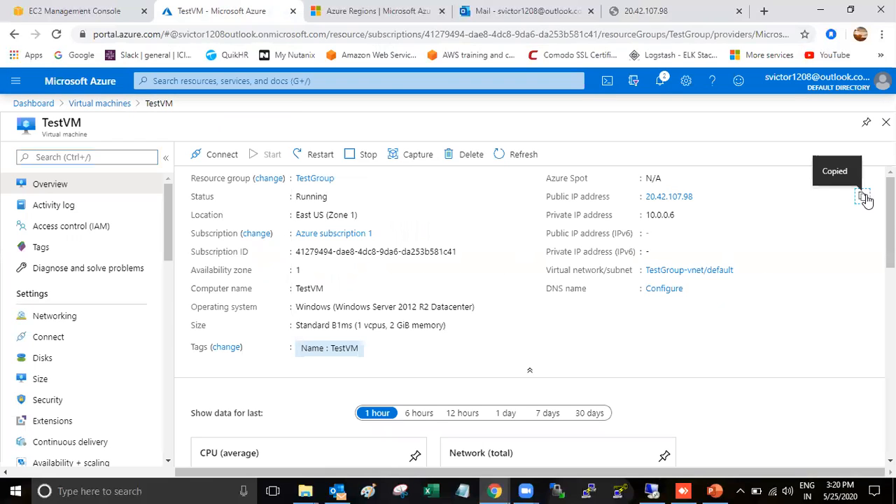
pyautogui.click(676, 10)
pyautogui.click(573, 39)
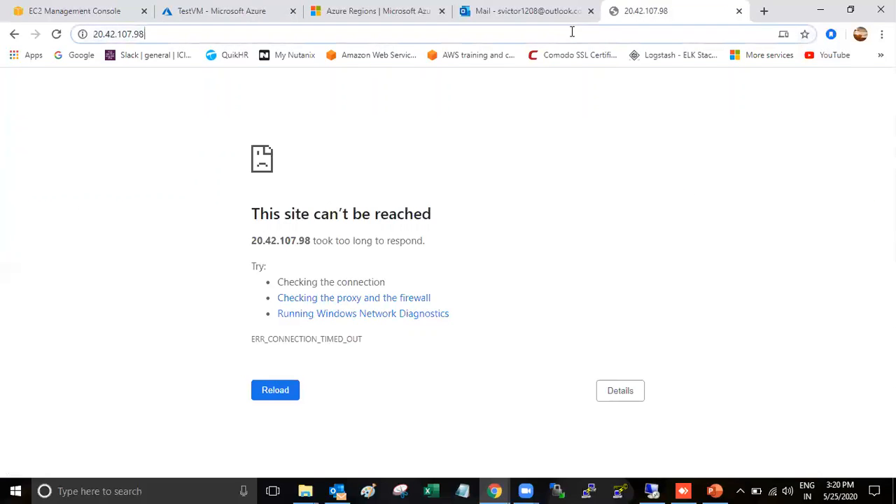
pyautogui.hotkey('ctrl', 'v')
pyautogui.press('Return')
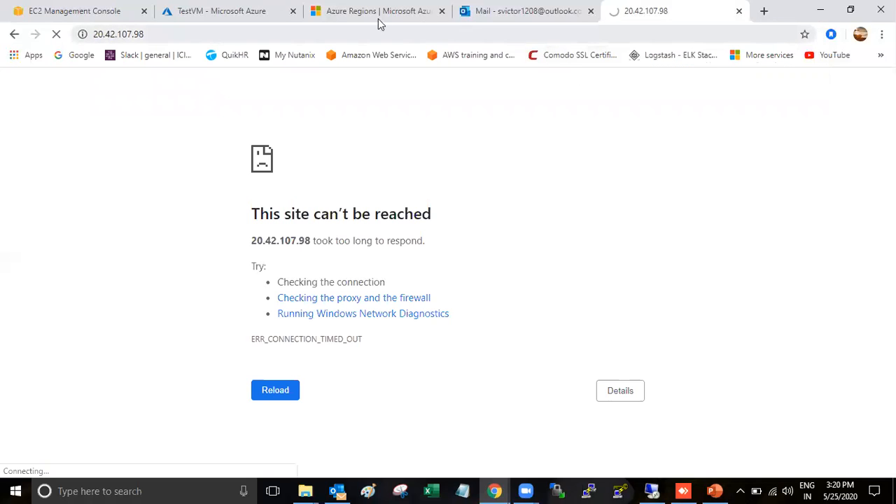
# Copy the IP again and open 20.42.107.98 in a new tab, showing the IIS welcome page
pyautogui.click(239, 11)
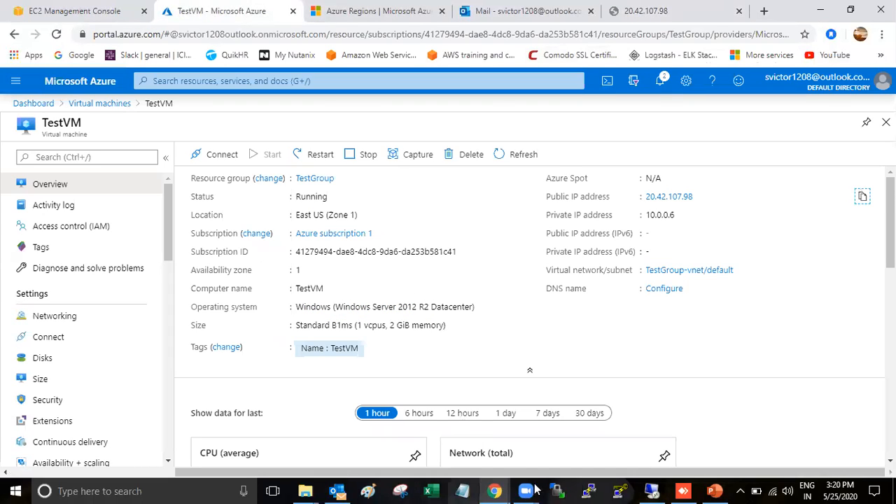
pyautogui.moveTo(532, 490)
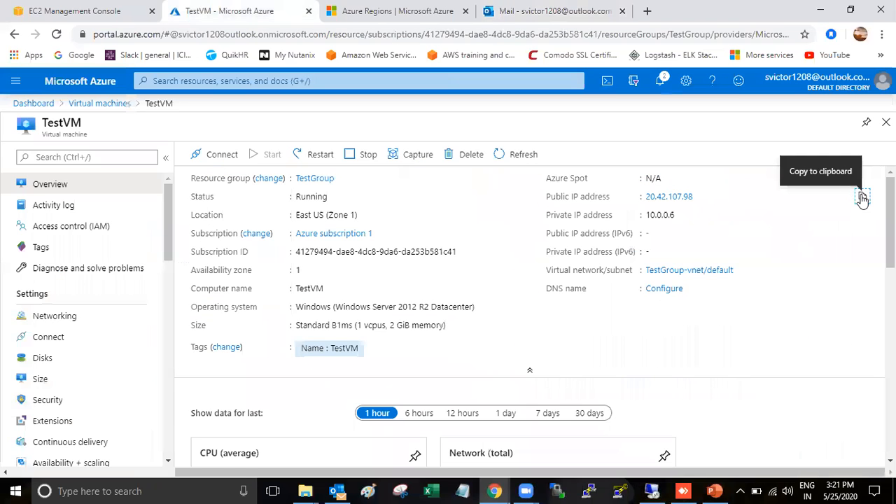
pyautogui.click(862, 196)
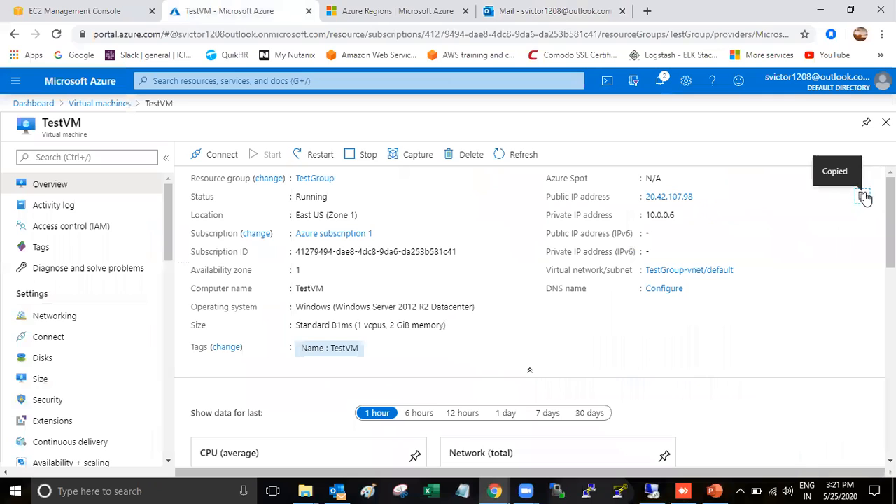
pyautogui.hotkey('ctrl', 't')
pyautogui.hotkey('ctrl', 'v')
pyautogui.press('Return')
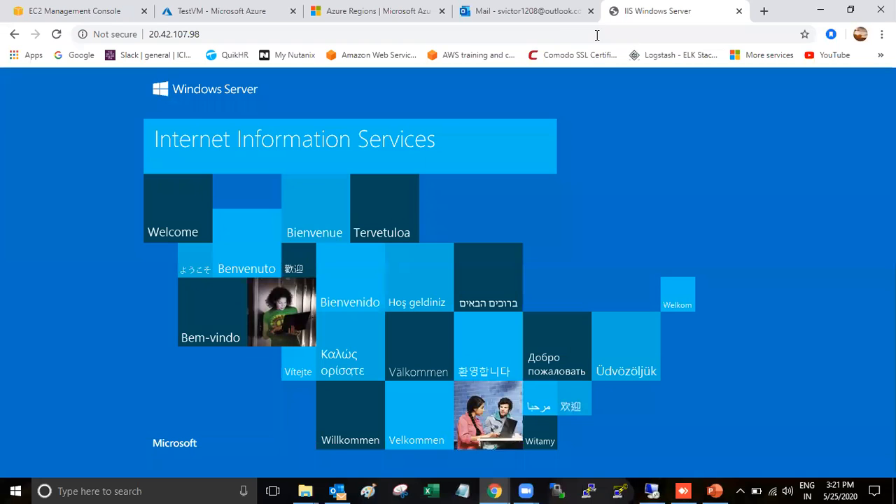
# Close the localhost IIS test page and Server Manager in the remote session, then minimize it
pyautogui.click(201, 12)
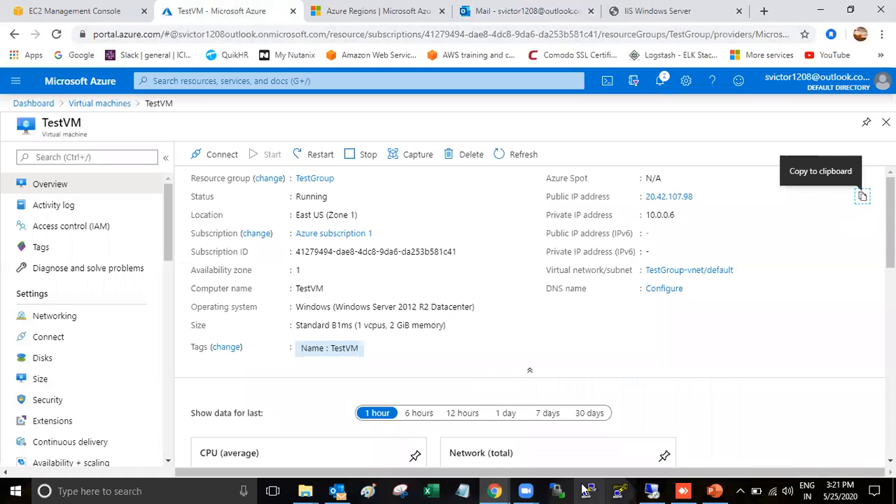
pyautogui.click(656, 491)
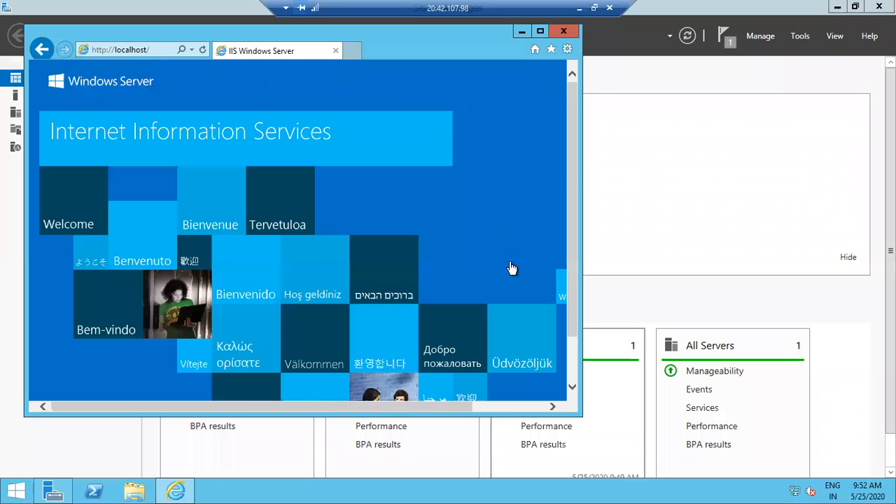
pyautogui.click(563, 32)
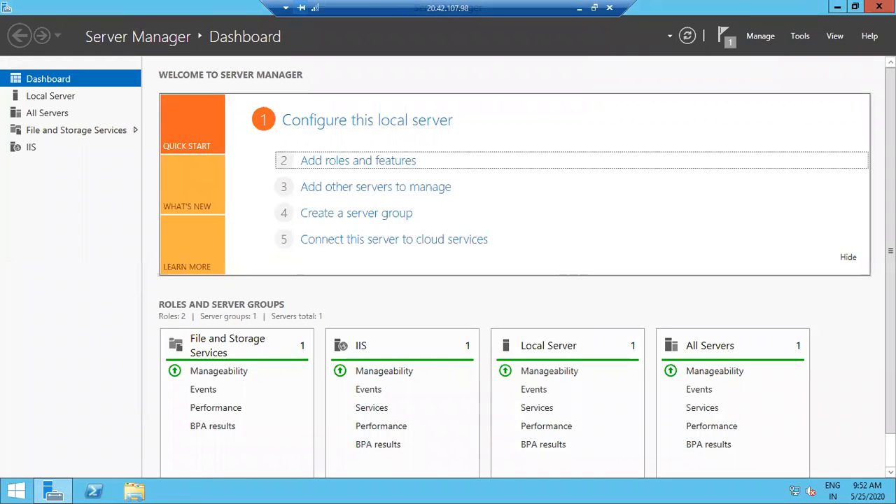
pyautogui.hotkey('alt', 'F4')
pyautogui.click(578, 8)
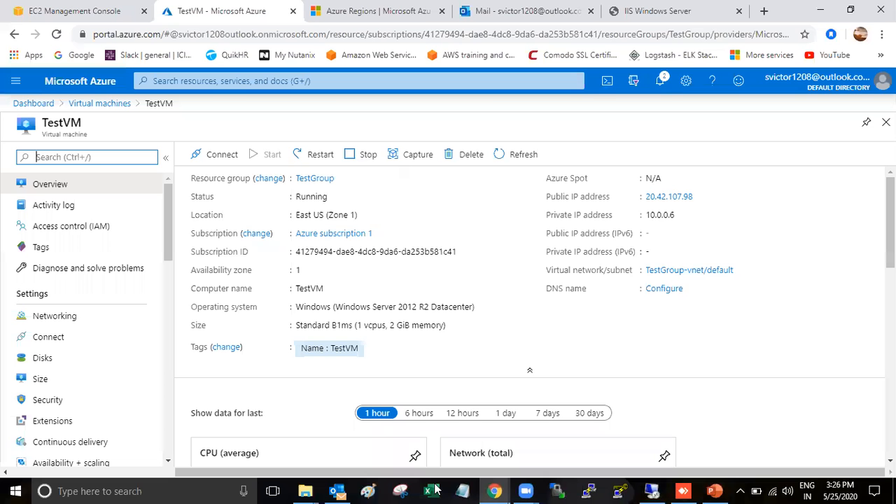
# Bring the TestVM Remote Desktop session back full-screen, then minimize it again
pyautogui.moveTo(664, 490)
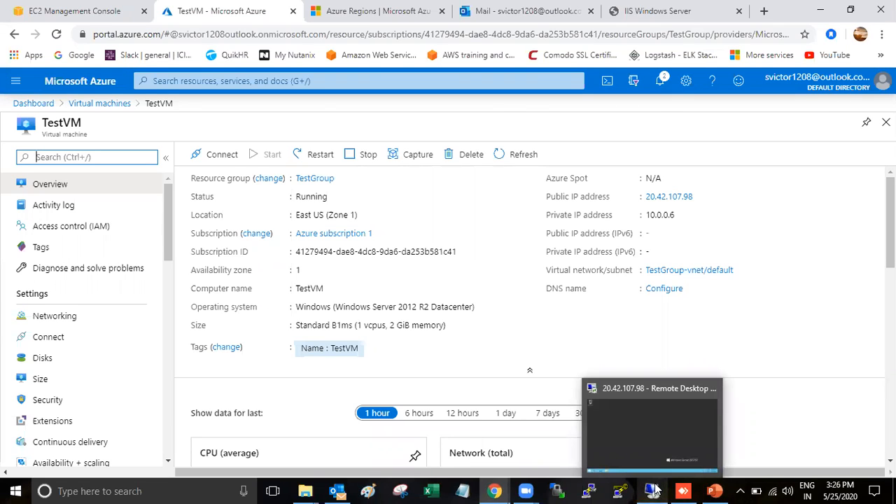
pyautogui.click(634, 421)
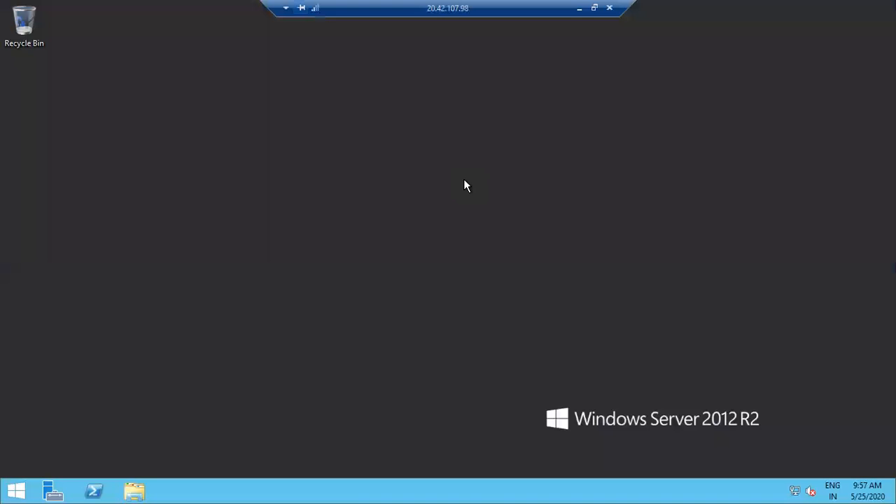
pyautogui.click(580, 8)
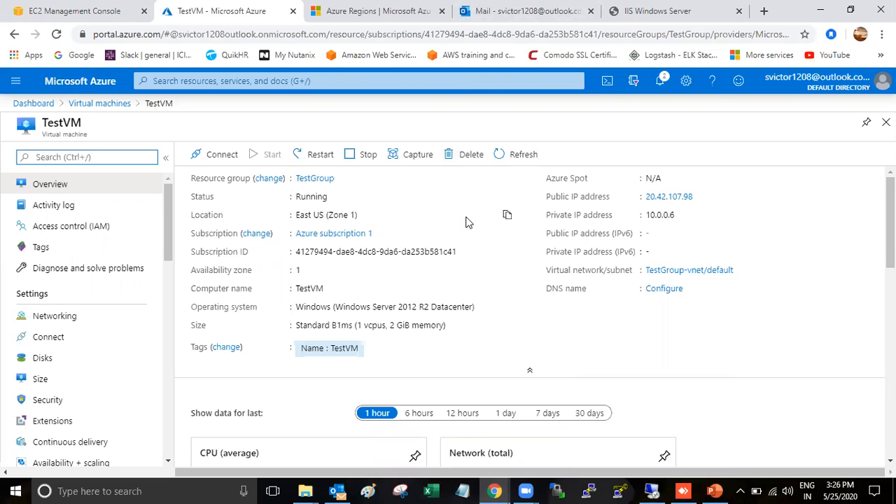